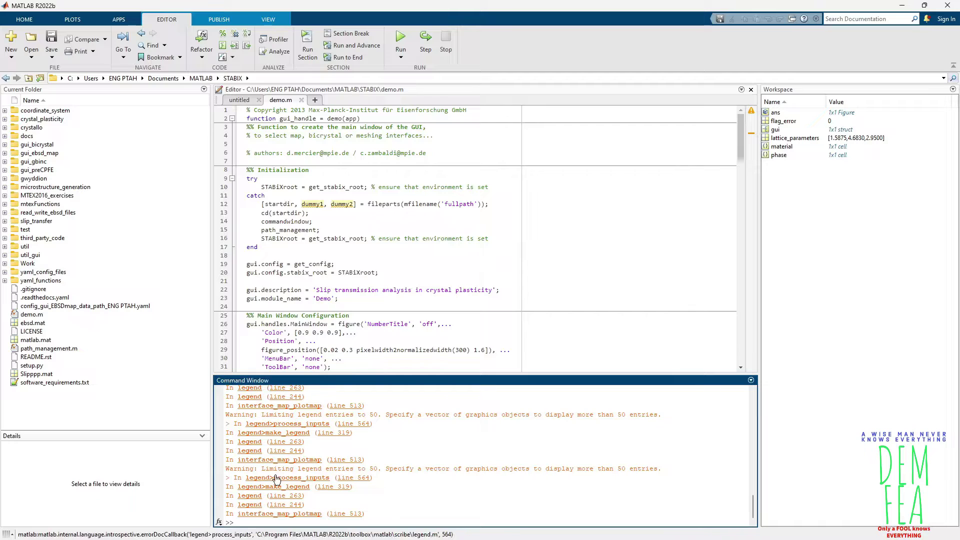
In the EBSD map window, select the slip systems Basal, Prism1<a>, Pyram1<a>, Pyram1<c+a>, Pyram2<c+a> and All Twins for material 1.
{"action": "mouse_move", "coordinate": [303, 533]}
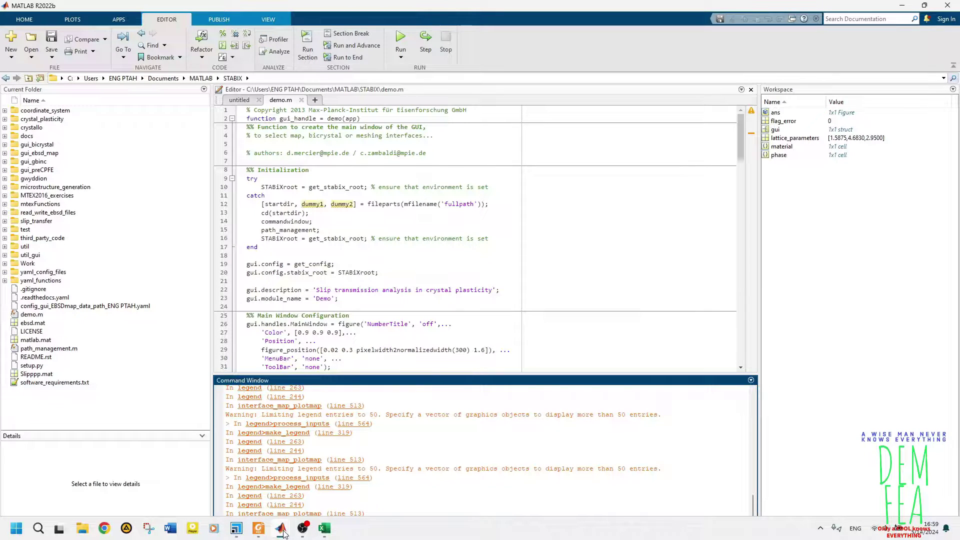
{"action": "left_click", "coordinate": [300, 503]}
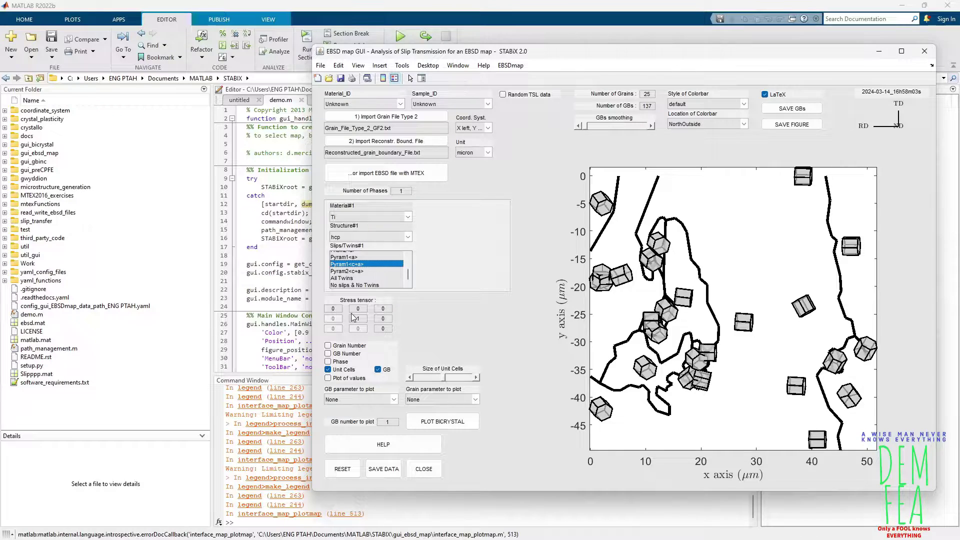
{"action": "scroll", "coordinate": [362, 280], "scroll_direction": "up", "scroll_amount": 5}
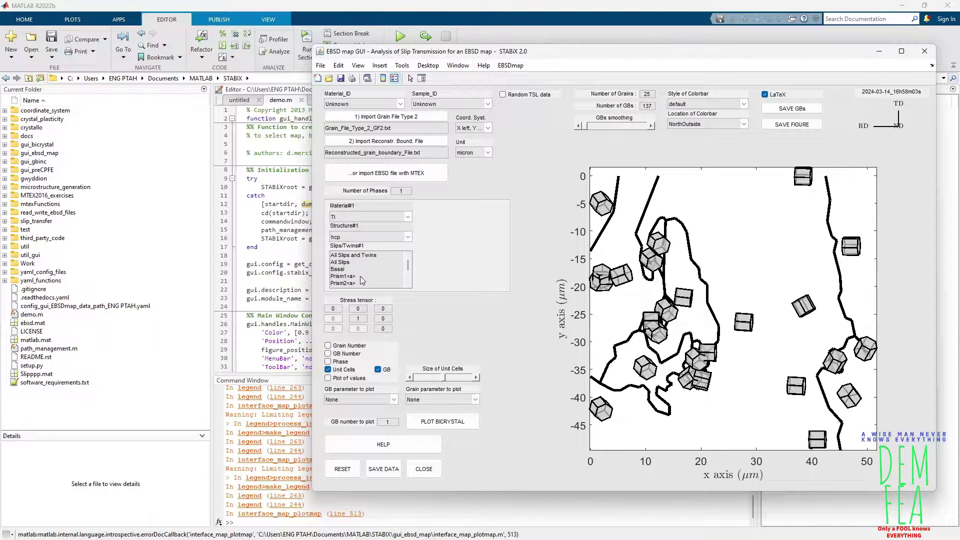
{"action": "left_click", "coordinate": [341, 270]}
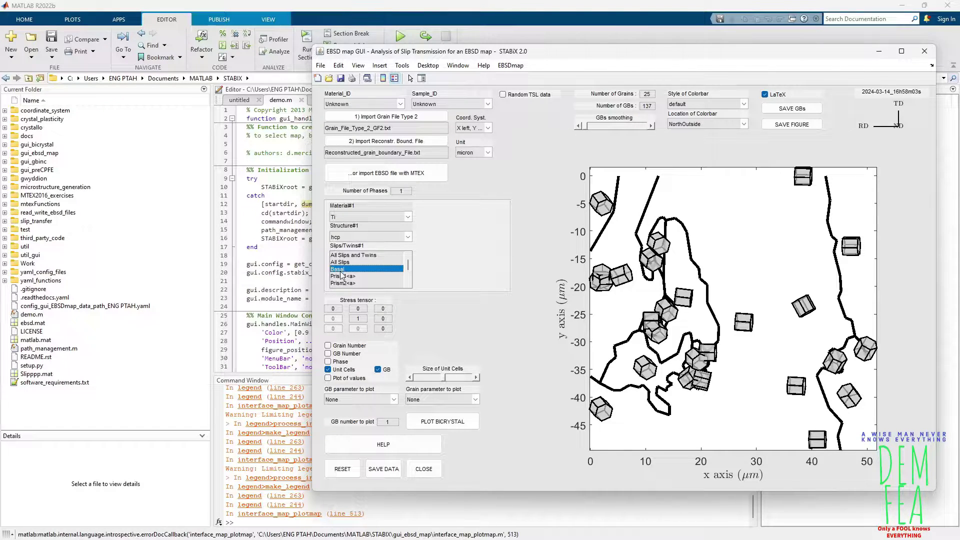
{"action": "left_click", "coordinate": [344, 276], "text": "ctrl"}
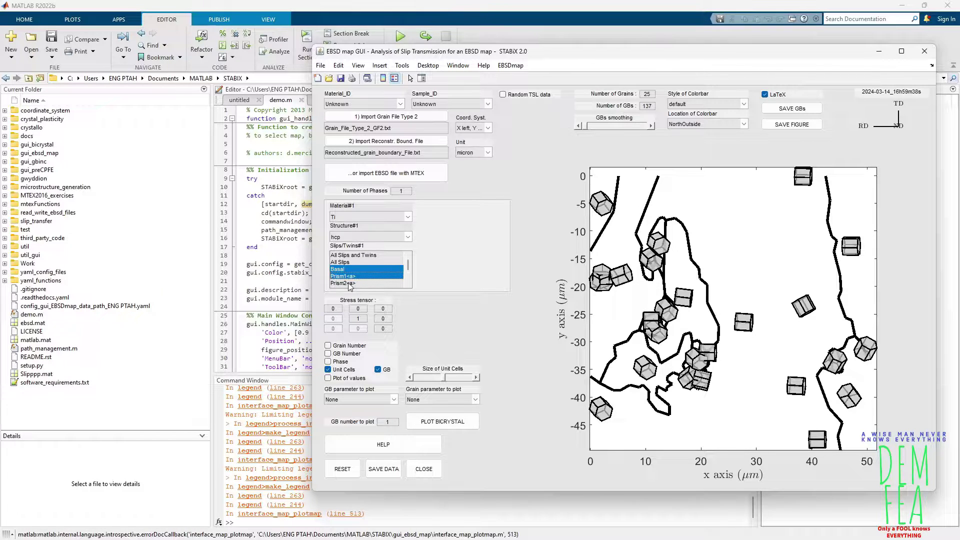
{"action": "scroll", "coordinate": [349, 284], "scroll_direction": "down", "scroll_amount": 2}
{"action": "left_click", "coordinate": [350, 269], "text": "ctrl"}
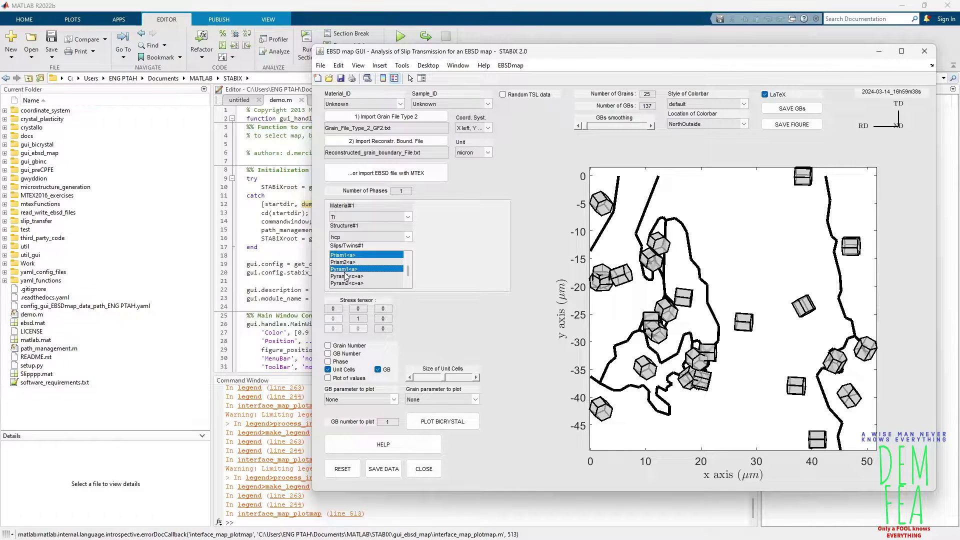
{"action": "left_click", "coordinate": [350, 277], "text": "ctrl"}
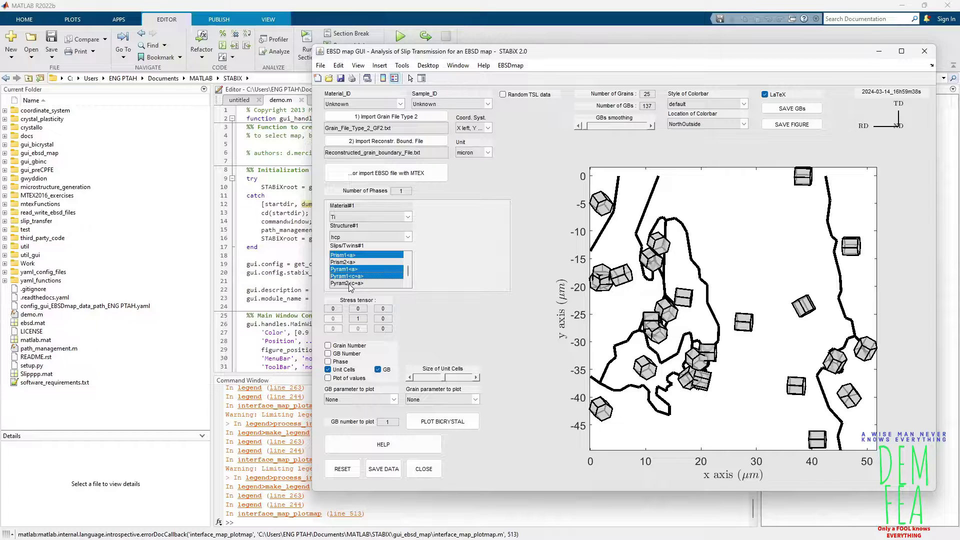
{"action": "left_click", "coordinate": [349, 284], "text": "ctrl"}
{"action": "scroll", "coordinate": [373, 287], "scroll_direction": "down", "scroll_amount": 2}
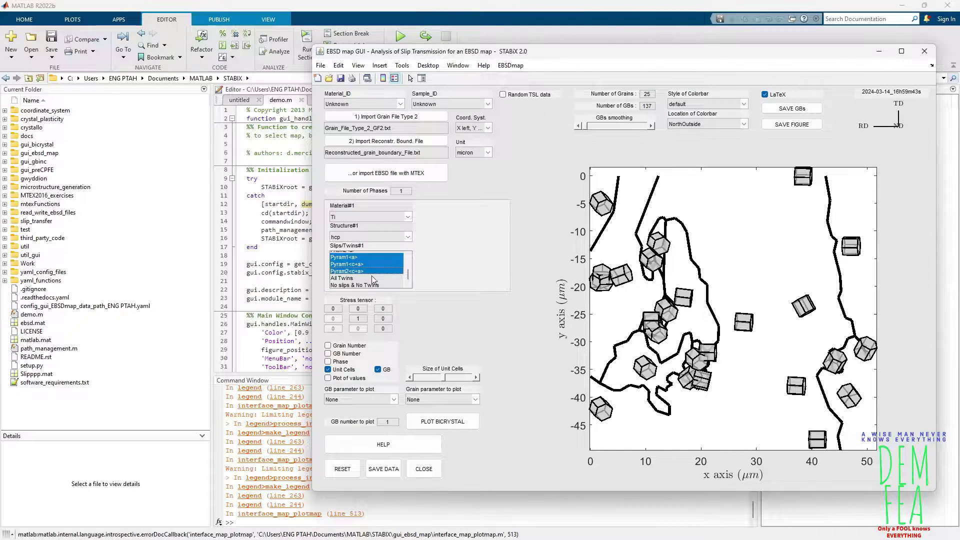
{"action": "left_click", "coordinate": [343, 283], "text": "ctrl"}
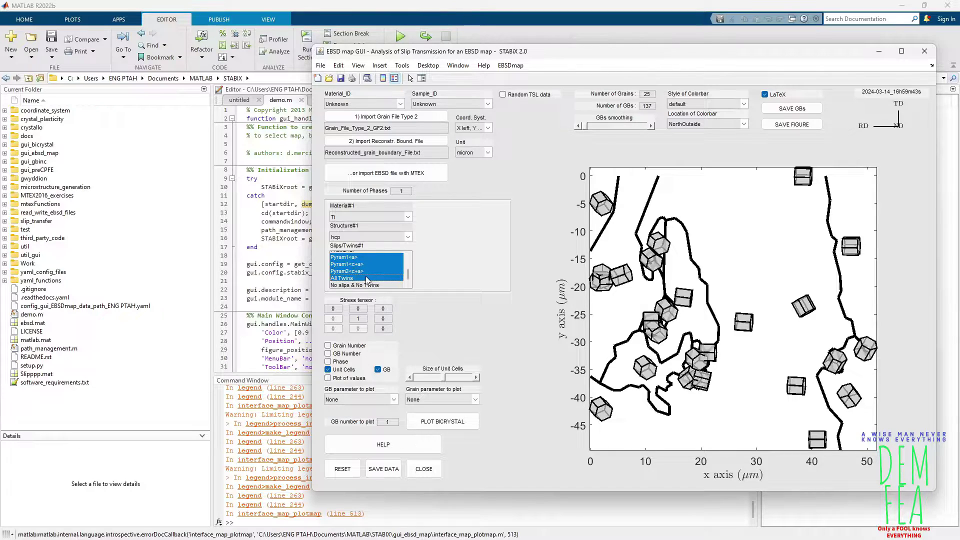
Plot m' with slips with highest Schmid factors as the grain boundary parameter and hide the unit cells.
{"action": "left_click", "coordinate": [346, 403]}
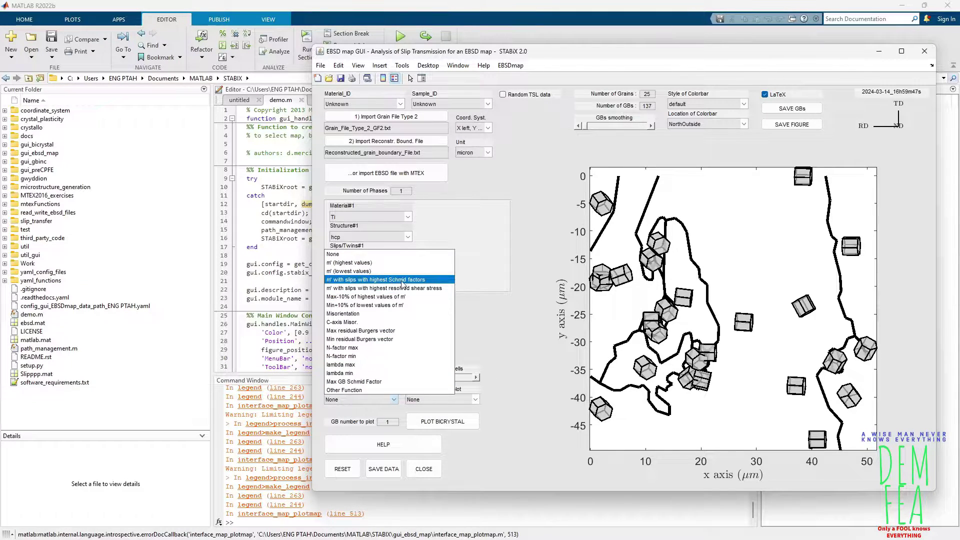
{"action": "left_click", "coordinate": [375, 281]}
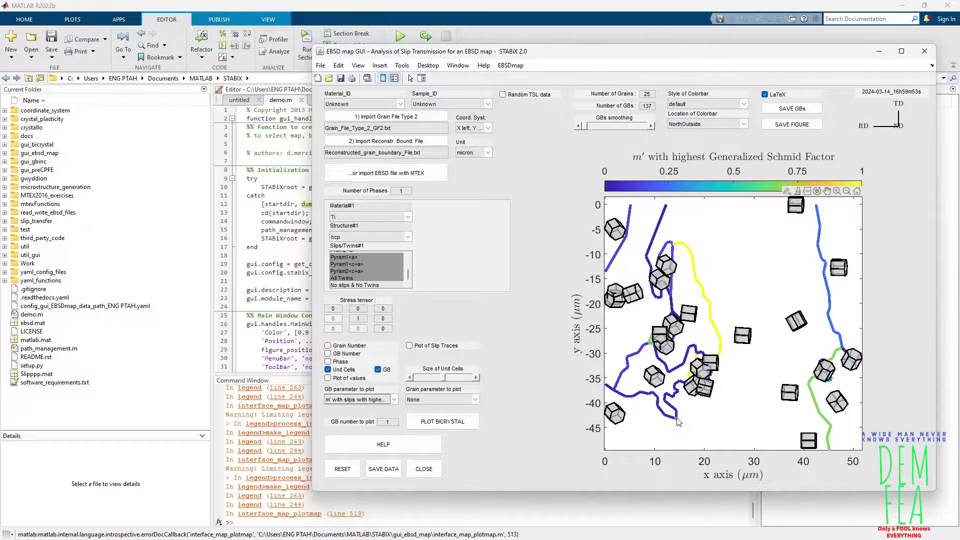
{"action": "left_click", "coordinate": [344, 370]}
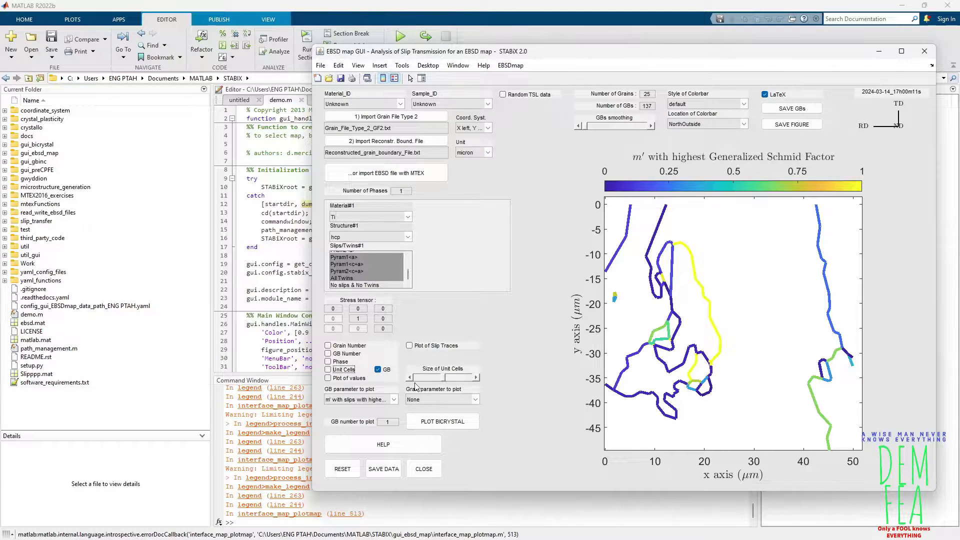
Show the slip traces on the map and move their legend outside the plot, beside the y axis.
{"action": "left_click", "coordinate": [411, 347]}
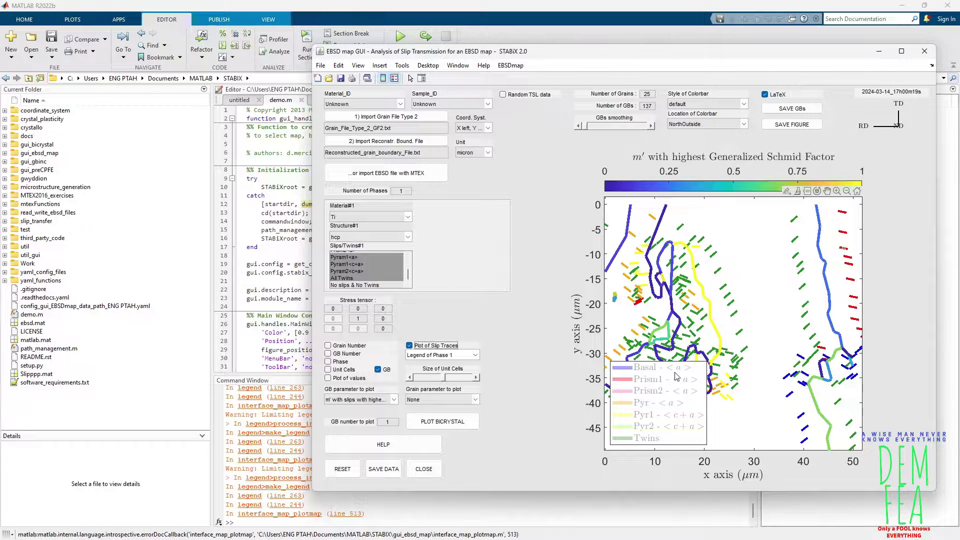
{"action": "left_click_drag", "start_coordinate": [664, 376], "coordinate": [605, 326]}
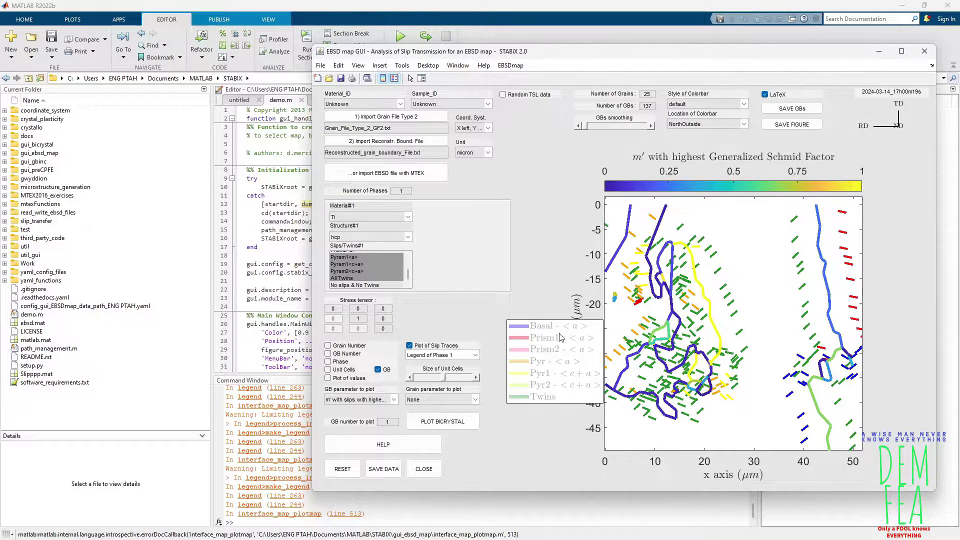
{"action": "mouse_move", "coordinate": [702, 245]}
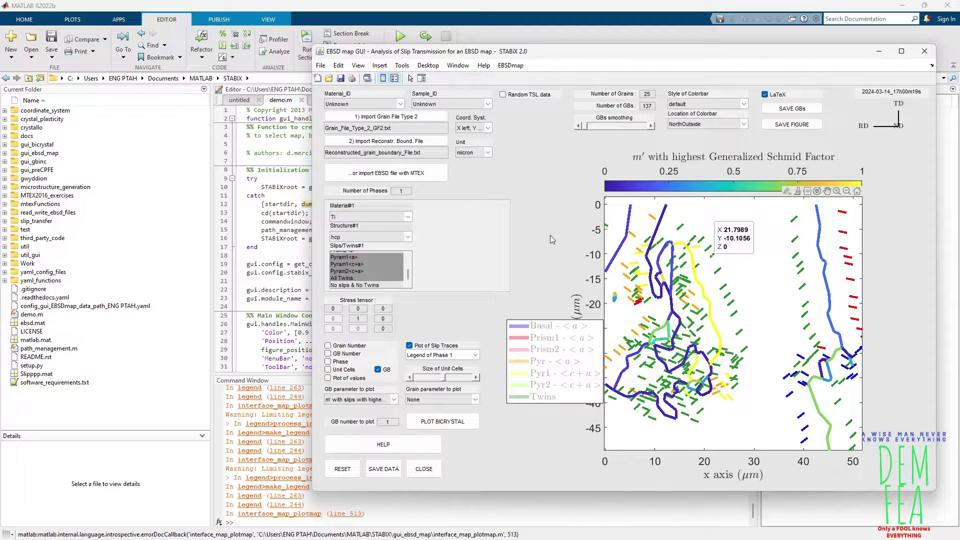
Generate MATLAB code from the slip trace figure and minimize the EBSD map window.
{"action": "left_click", "coordinate": [339, 66]}
{"action": "mouse_move", "coordinate": [321, 68]}
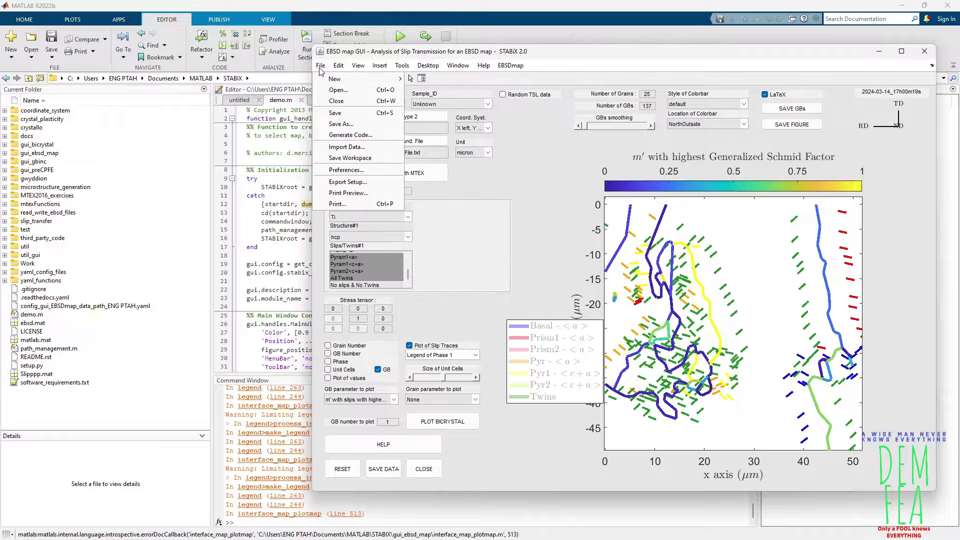
{"action": "left_click", "coordinate": [341, 136]}
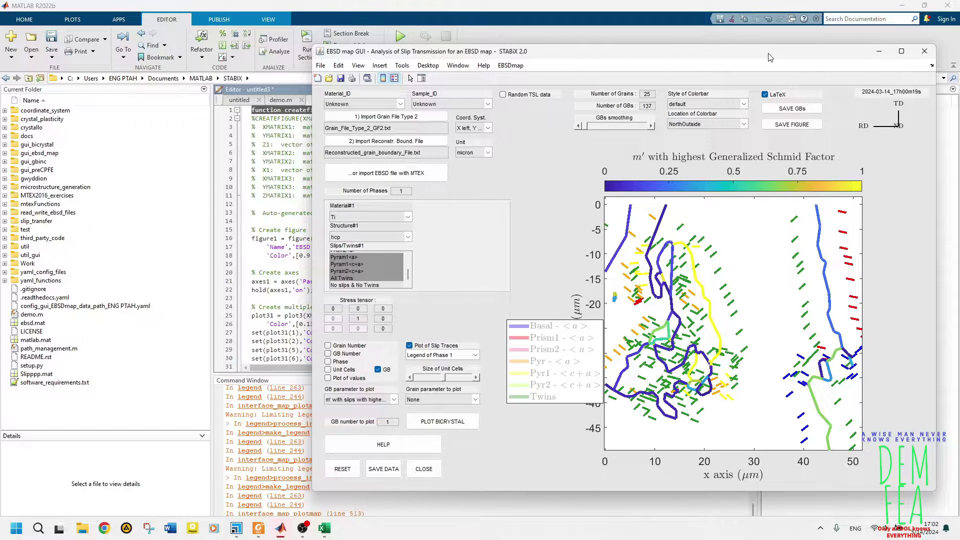
{"action": "left_click", "coordinate": [879, 51]}
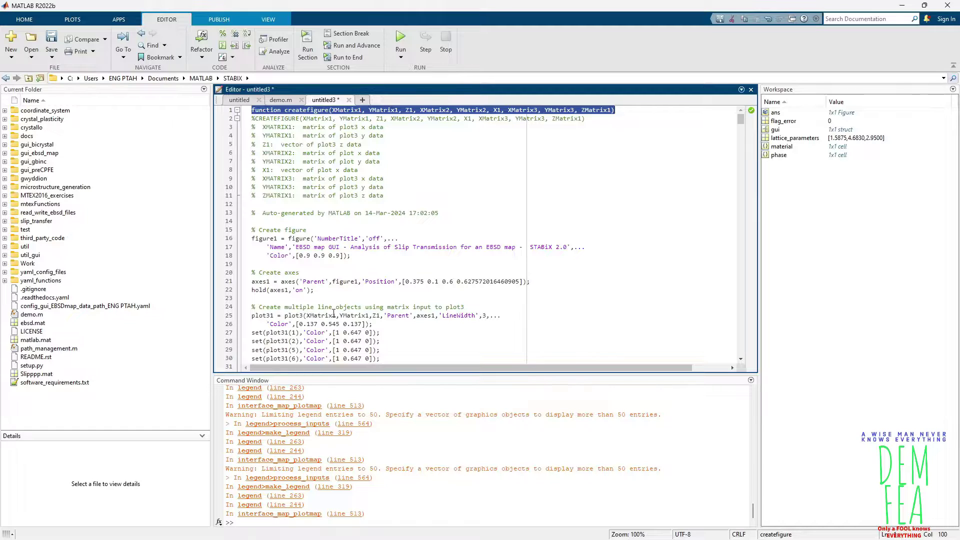
Examine the generated createfigure code for the slip trace line colours and the colour assigned to each slip system.
{"action": "scroll", "coordinate": [334, 313], "scroll_direction": "down", "scroll_amount": 4}
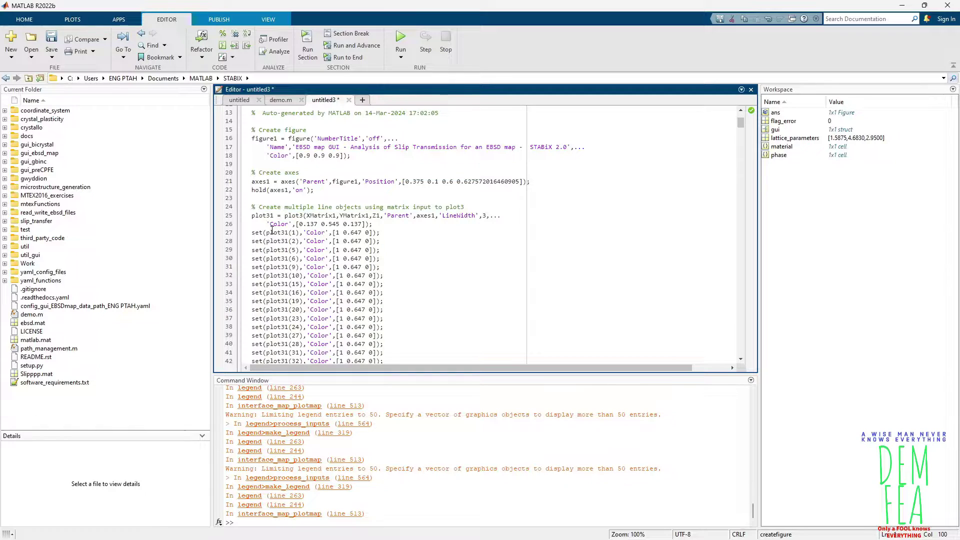
{"action": "scroll", "coordinate": [361, 252], "scroll_direction": "down", "scroll_amount": 20}
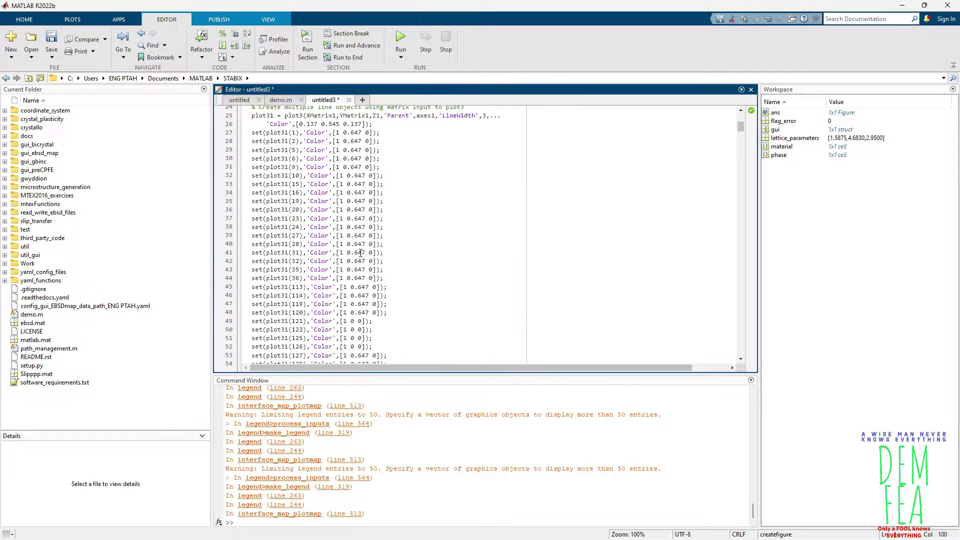
{"action": "scroll", "coordinate": [362, 249], "scroll_direction": "down", "scroll_amount": 20}
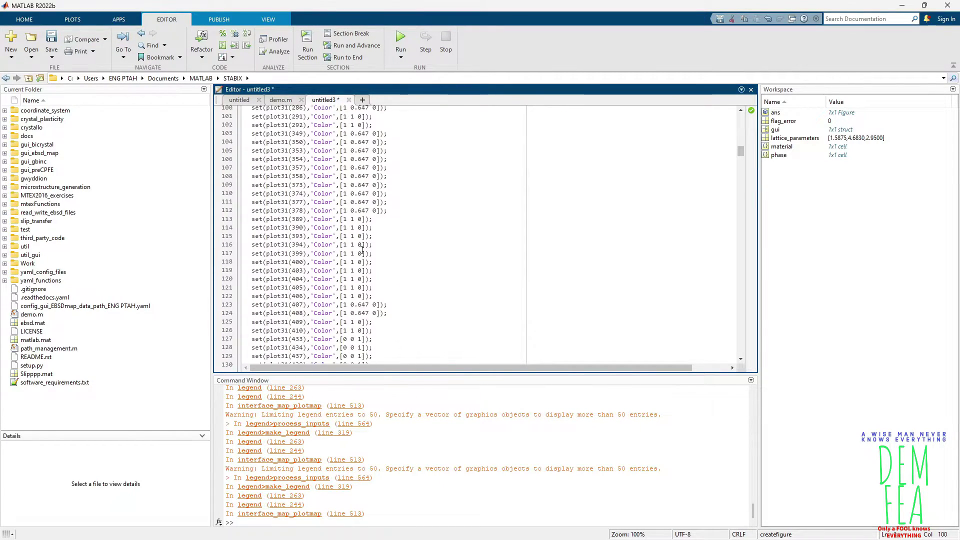
{"action": "scroll", "coordinate": [362, 250], "scroll_direction": "down", "scroll_amount": 20}
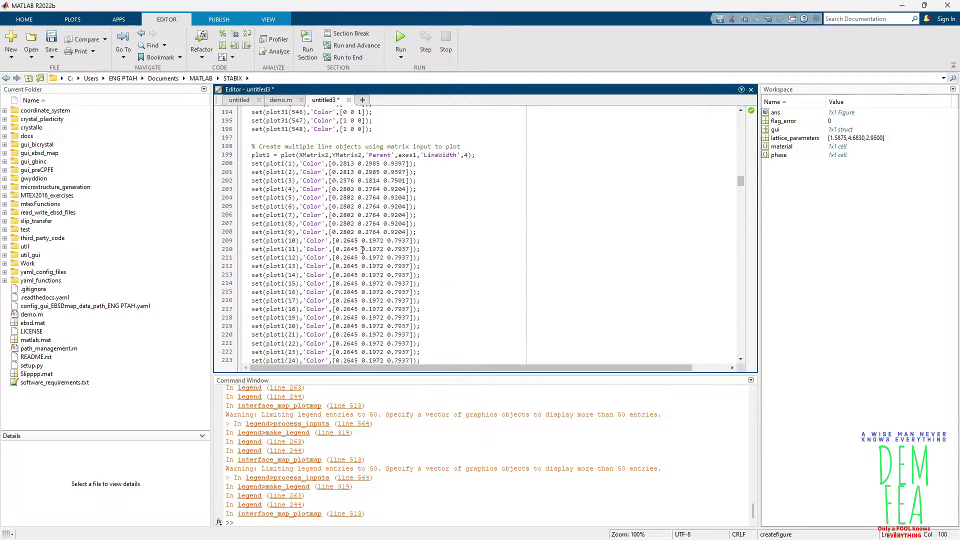
{"action": "scroll", "coordinate": [362, 251], "scroll_direction": "down", "scroll_amount": 20}
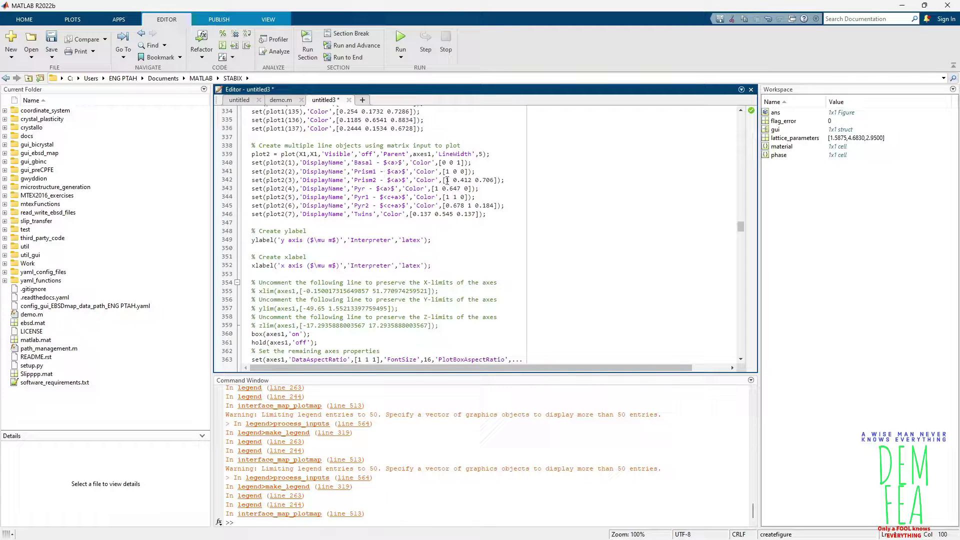
{"action": "scroll", "coordinate": [464, 190], "scroll_direction": "up", "scroll_amount": 20}
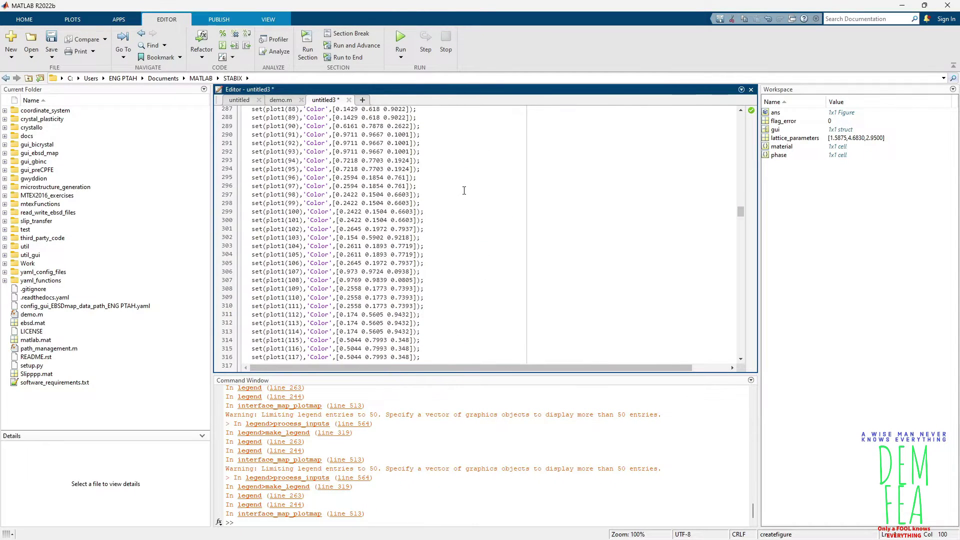
{"action": "scroll", "coordinate": [464, 190], "scroll_direction": "up", "scroll_amount": 20}
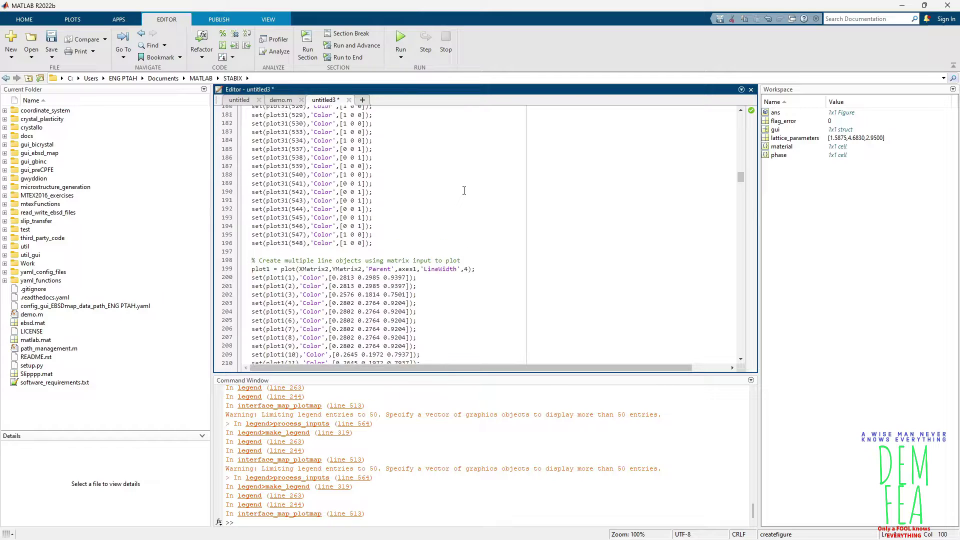
{"action": "scroll", "coordinate": [409, 276], "scroll_direction": "up", "scroll_amount": 20}
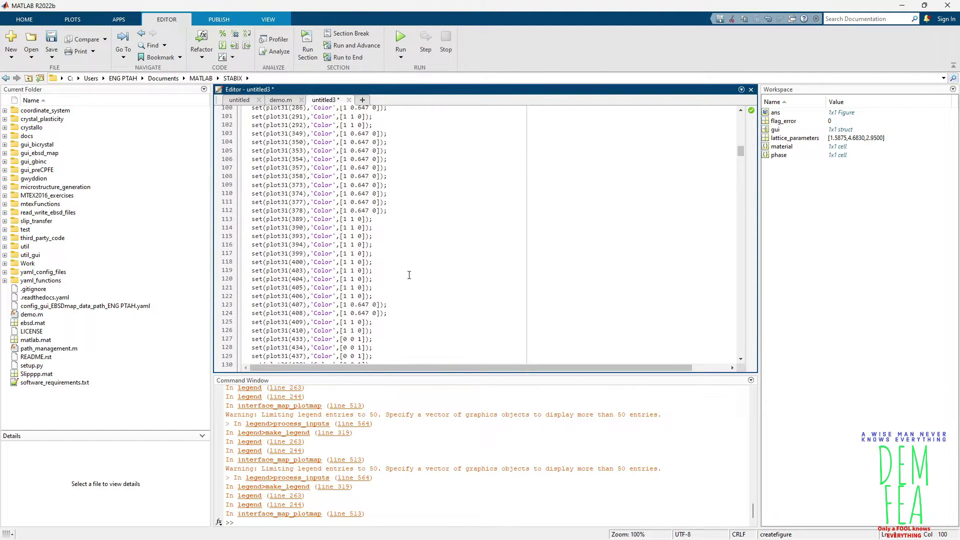
{"action": "scroll", "coordinate": [409, 275], "scroll_direction": "up", "scroll_amount": 13}
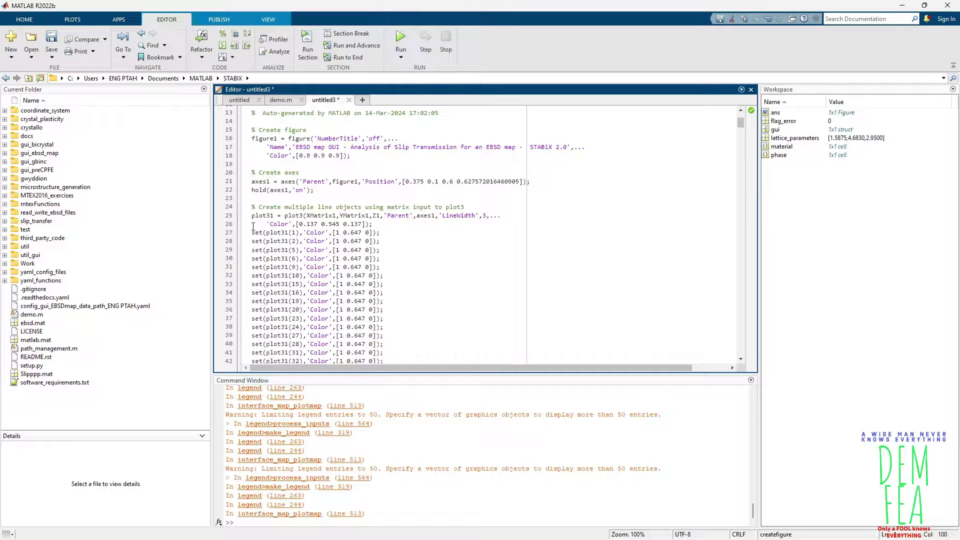
Copy the plot31 colour lines 26 to 196 from the generated code and paste them into cell A1 of the blank Excel workbook.
{"action": "left_click_drag", "start_coordinate": [253, 225], "coordinate": [380, 267]}
{"action": "right_click", "coordinate": [334, 225]}
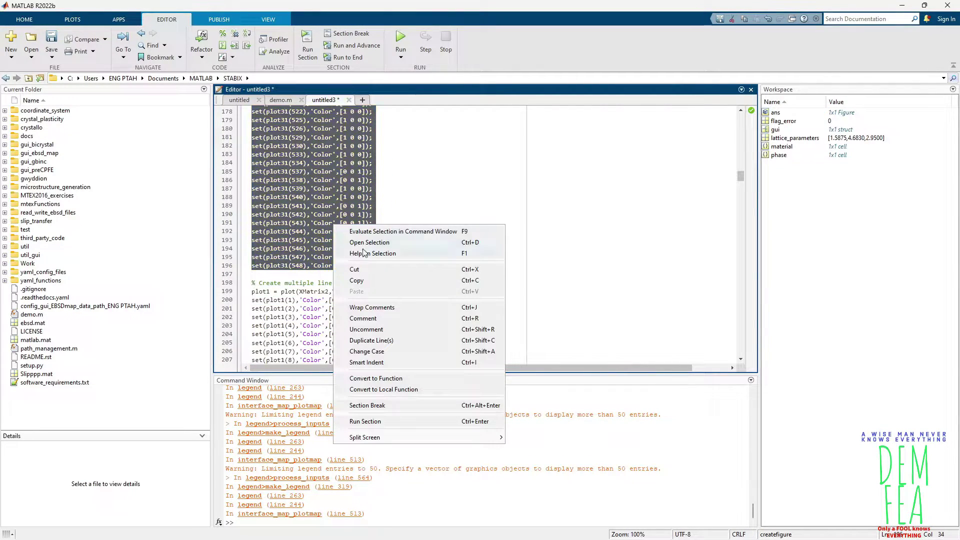
{"action": "left_click", "coordinate": [361, 275]}
{"action": "mouse_move", "coordinate": [239, 537]}
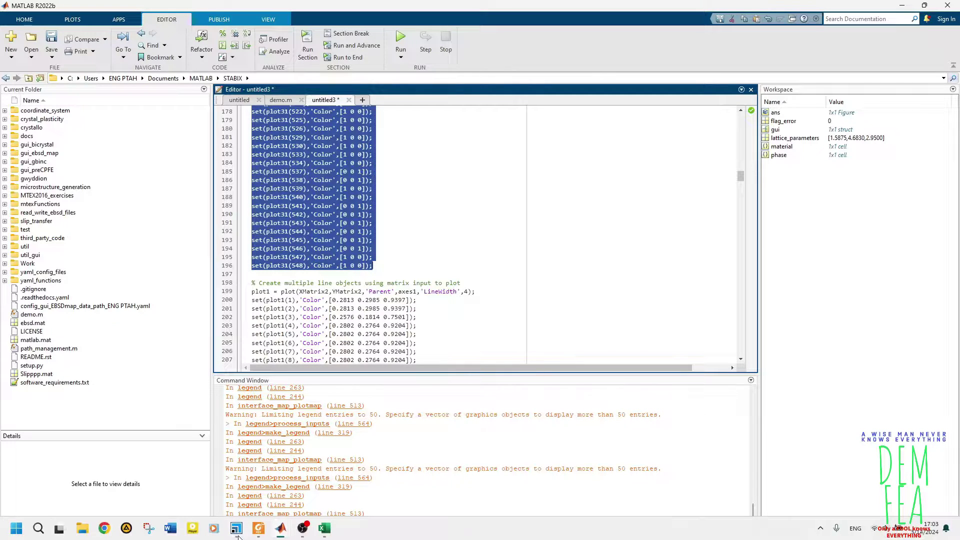
{"action": "left_click", "coordinate": [328, 532]}
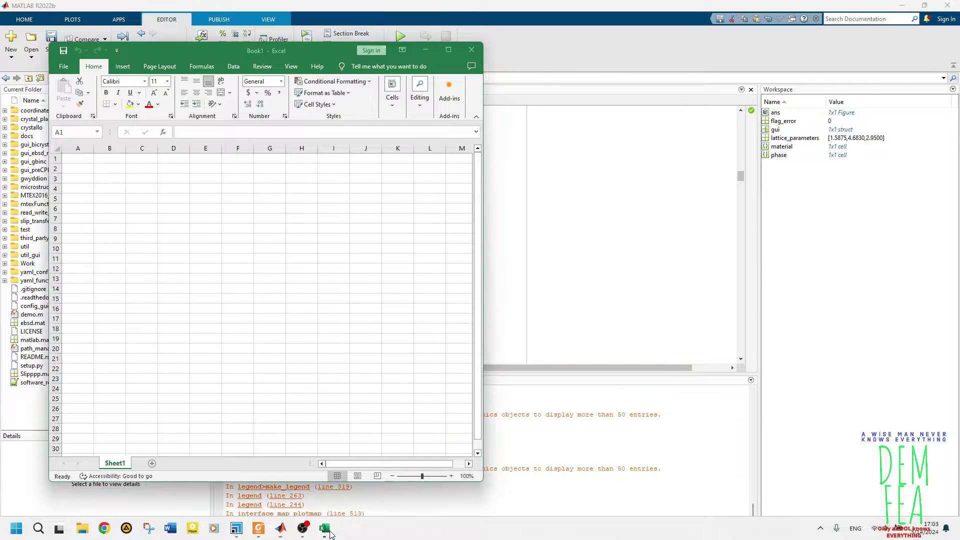
{"action": "right_click", "coordinate": [84, 160]}
{"action": "left_click", "coordinate": [102, 220]}
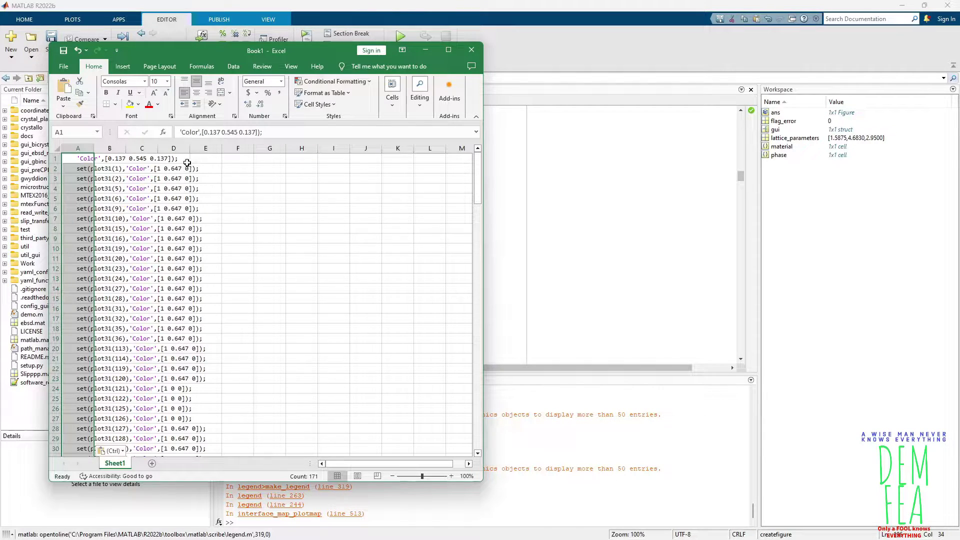
Split column A into separate columns with Text to Columns, using tab, comma, space and the opening bracket "[" as delimiters.
{"action": "left_click", "coordinate": [236, 67]}
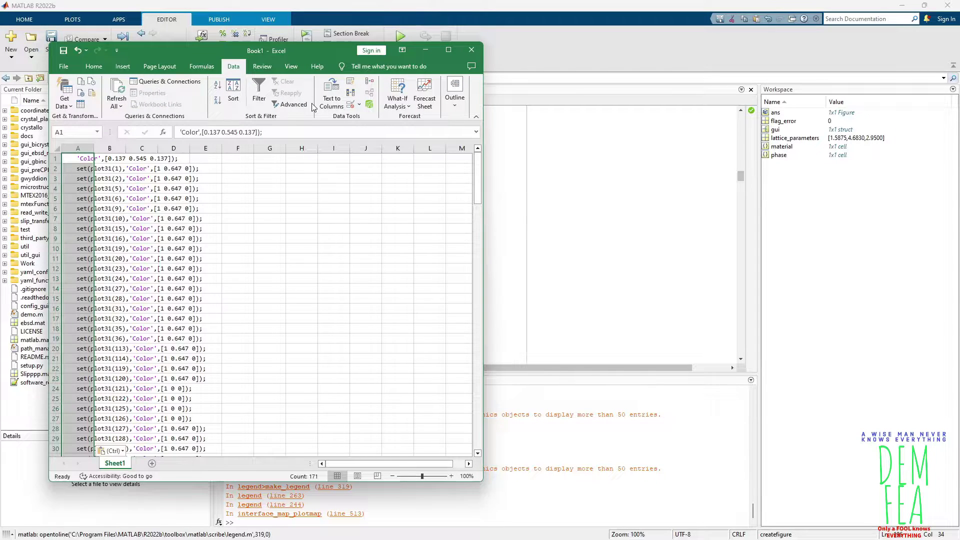
{"action": "left_click", "coordinate": [333, 103]}
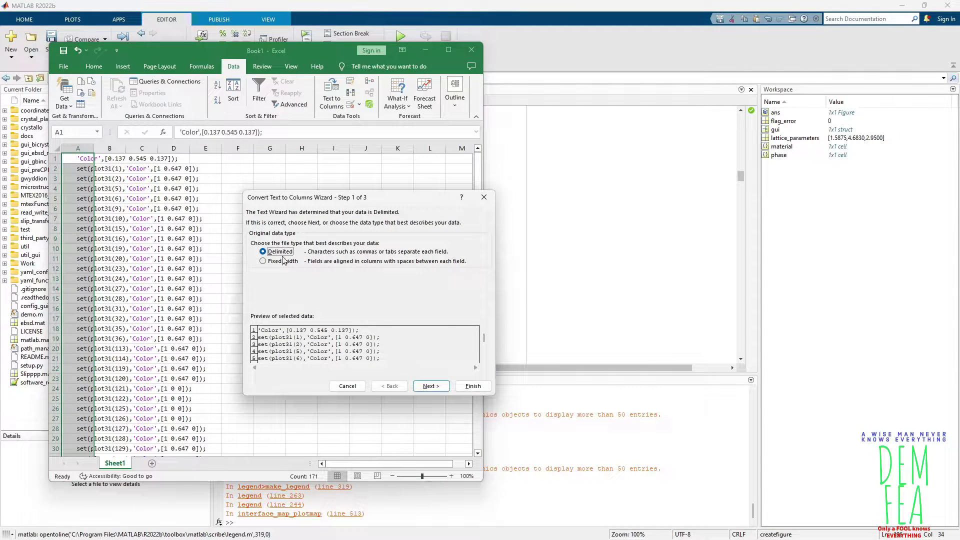
{"action": "left_click", "coordinate": [430, 386]}
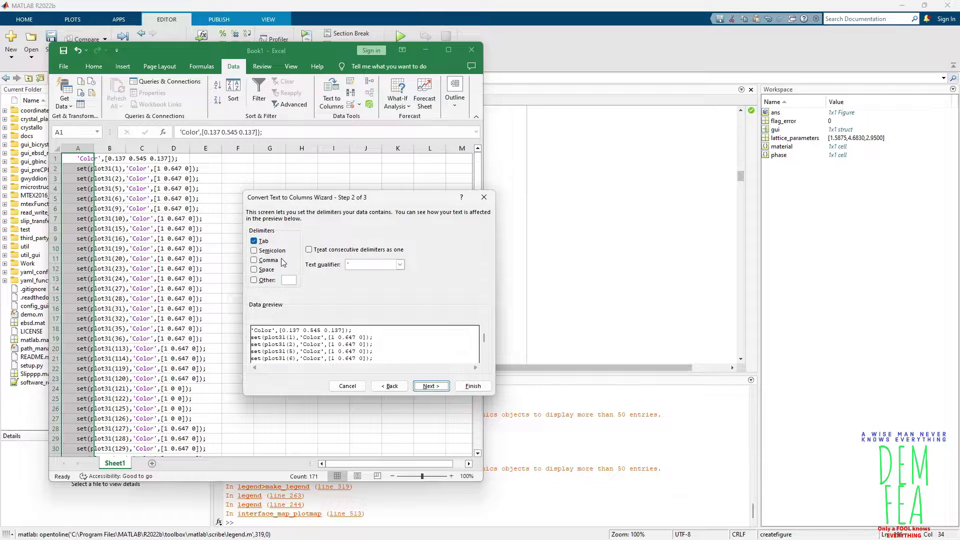
{"action": "left_click", "coordinate": [271, 252]}
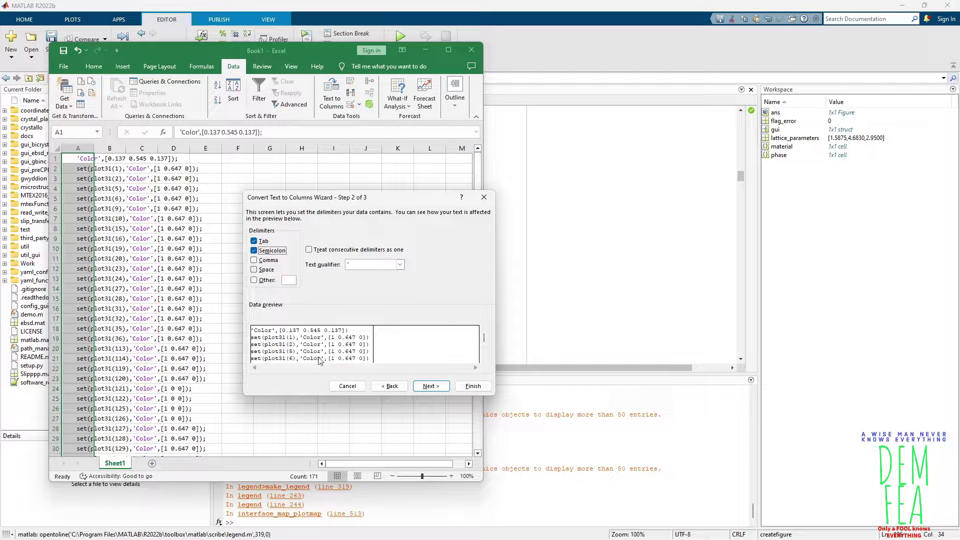
{"action": "left_click", "coordinate": [262, 260]}
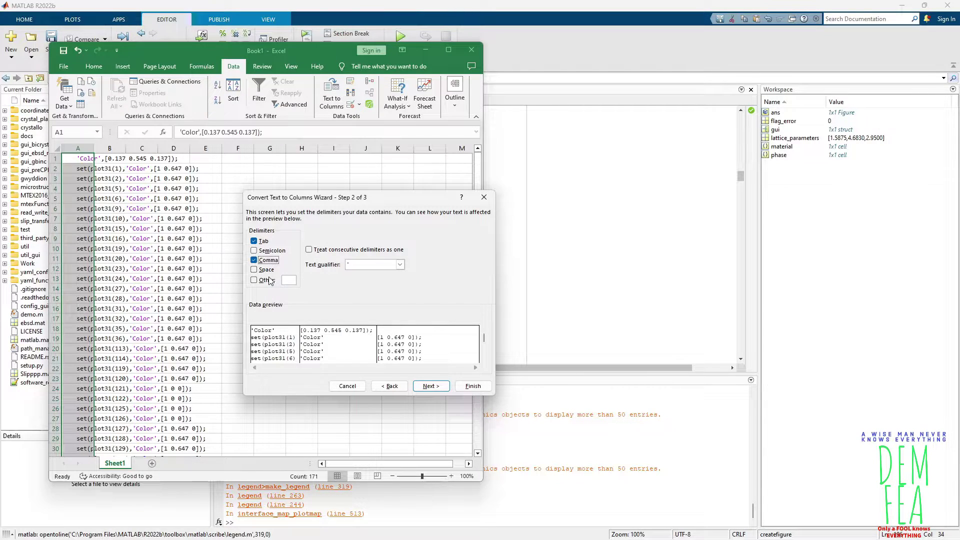
{"action": "left_click", "coordinate": [267, 270]}
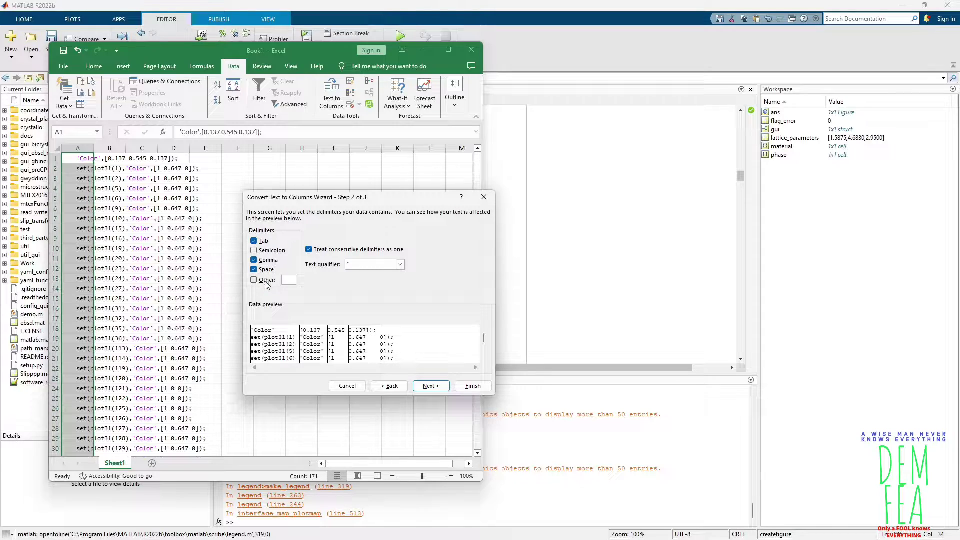
{"action": "left_click", "coordinate": [266, 281]}
{"action": "left_click", "coordinate": [445, 385]}
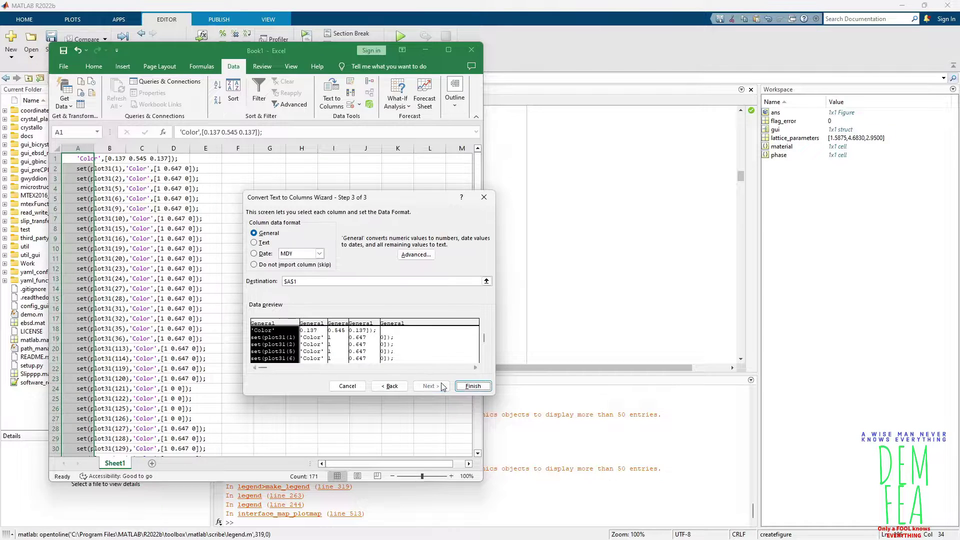
{"action": "left_click", "coordinate": [466, 387]}
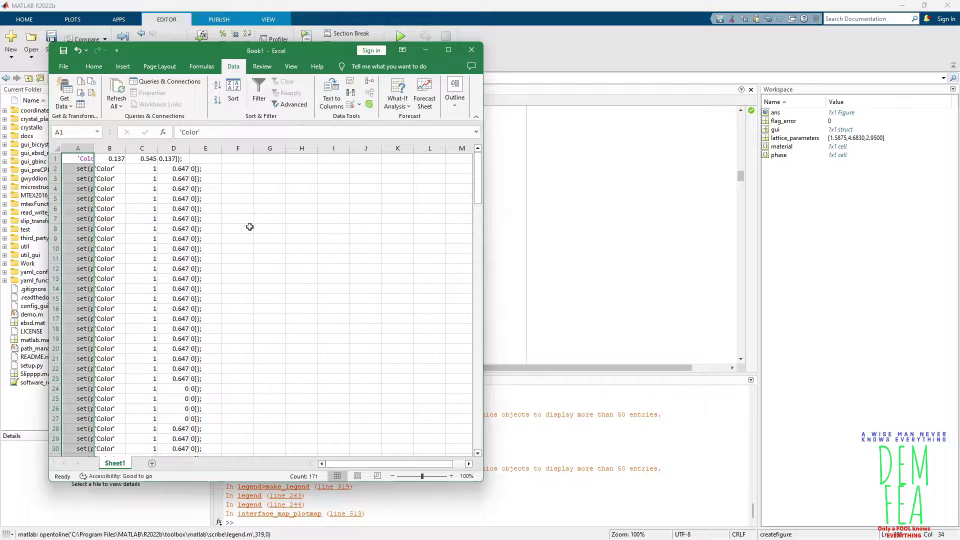
{"action": "left_click", "coordinate": [205, 158]}
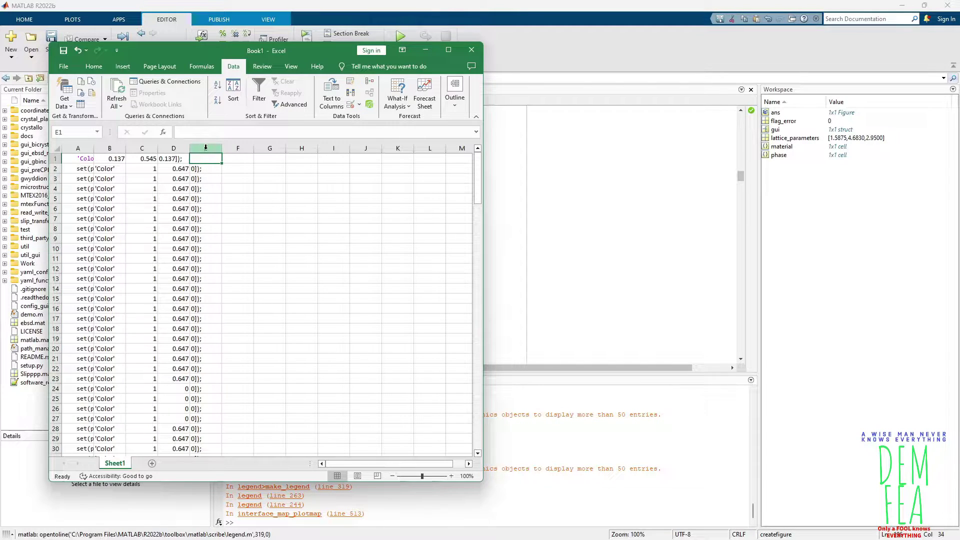
{"action": "left_click", "coordinate": [206, 147]}
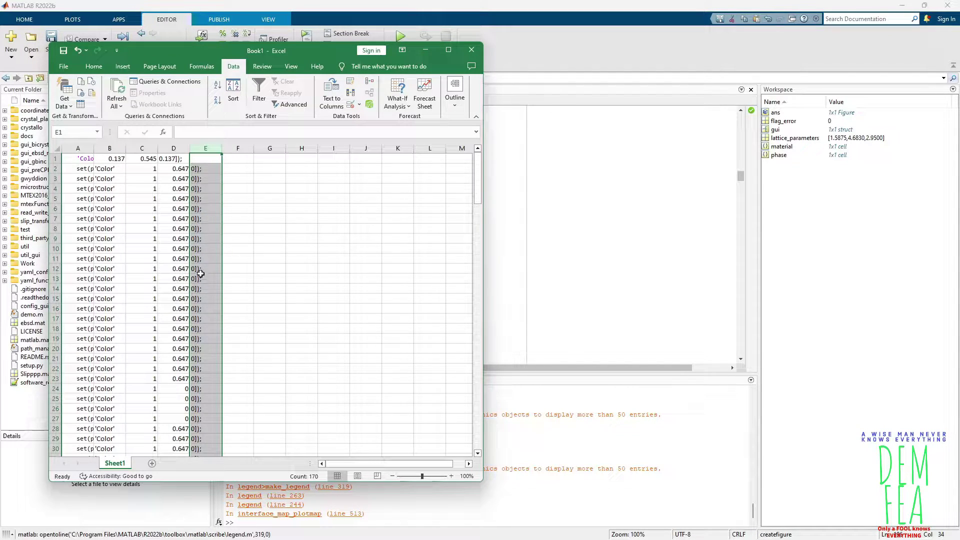
{"action": "left_click", "coordinate": [261, 105]}
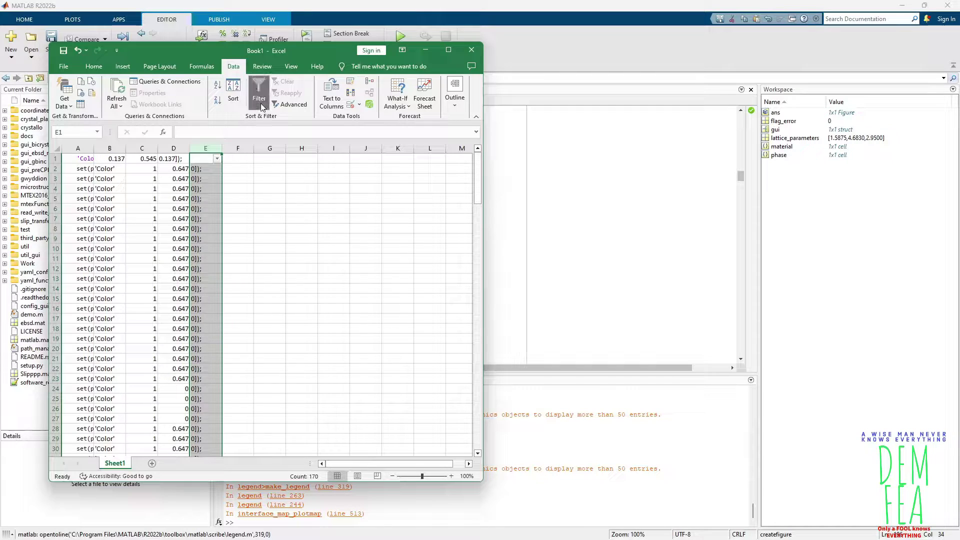
{"action": "left_click", "coordinate": [260, 103]}
{"action": "left_click", "coordinate": [258, 198]}
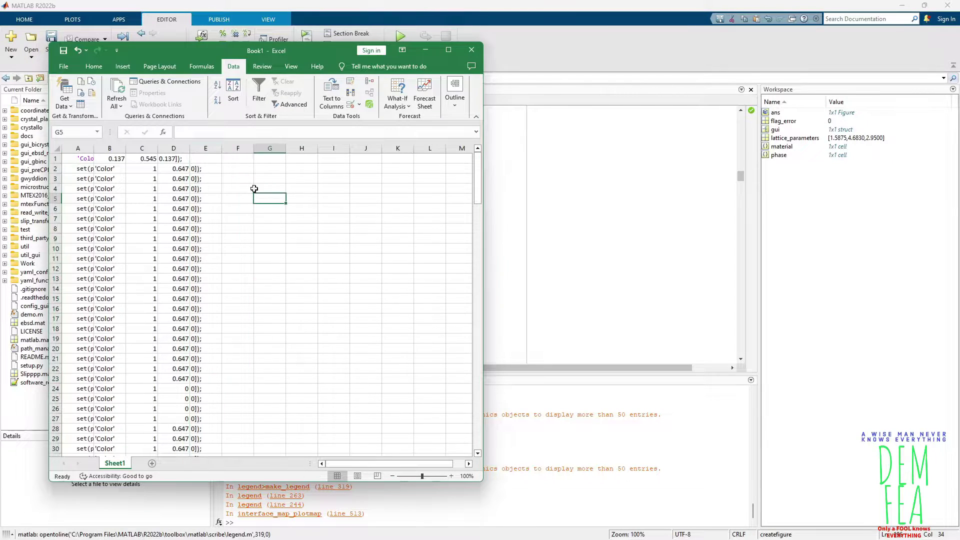
Split column E with Text to Columns, using the closing bracket "]" as the other delimiter.
{"action": "left_click", "coordinate": [206, 148]}
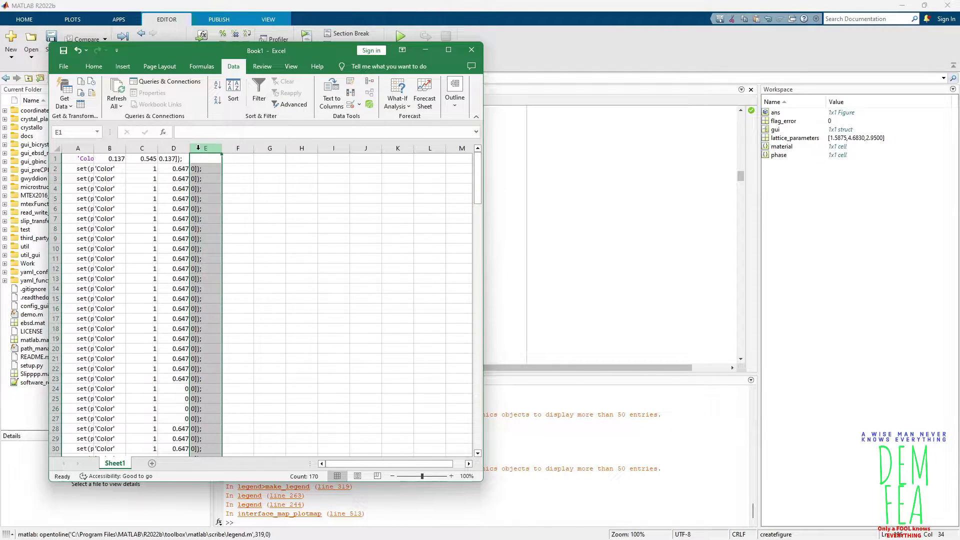
{"action": "left_click", "coordinate": [332, 92]}
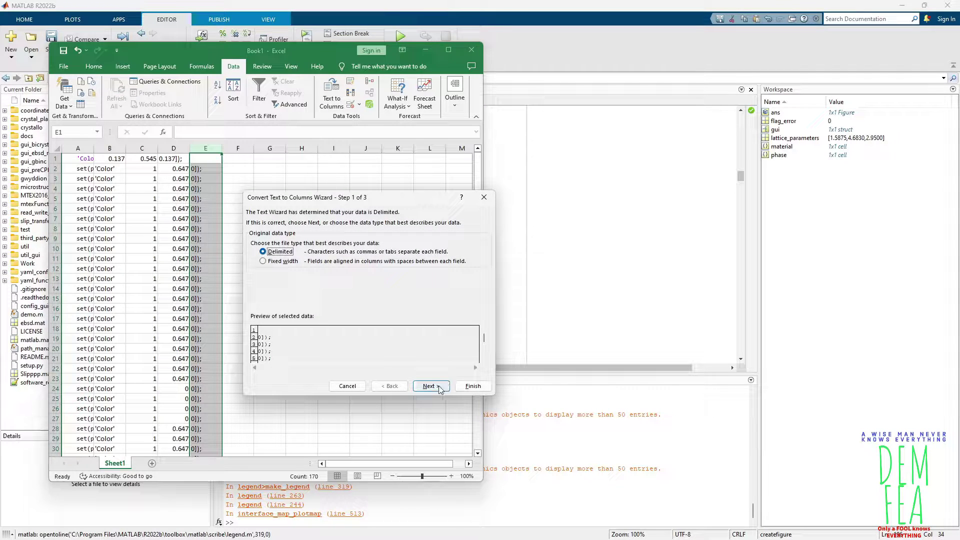
{"action": "left_click", "coordinate": [430, 386]}
{"action": "left_click", "coordinate": [286, 281]}
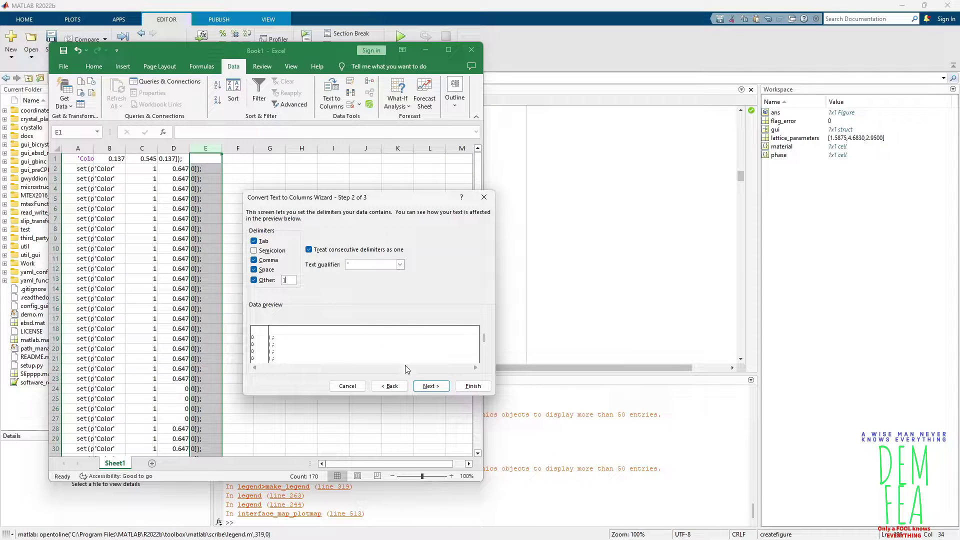
{"action": "left_click", "coordinate": [432, 386]}
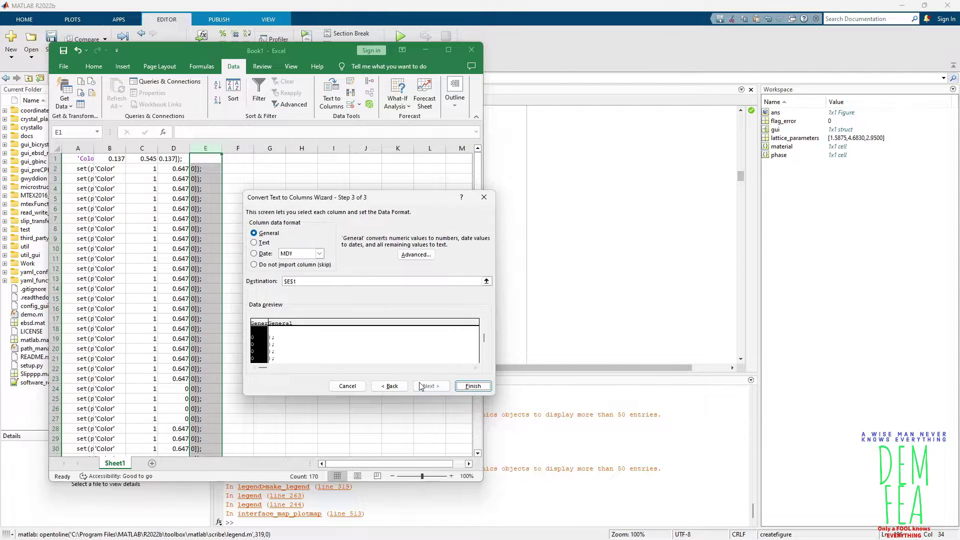
{"action": "left_click", "coordinate": [473, 387]}
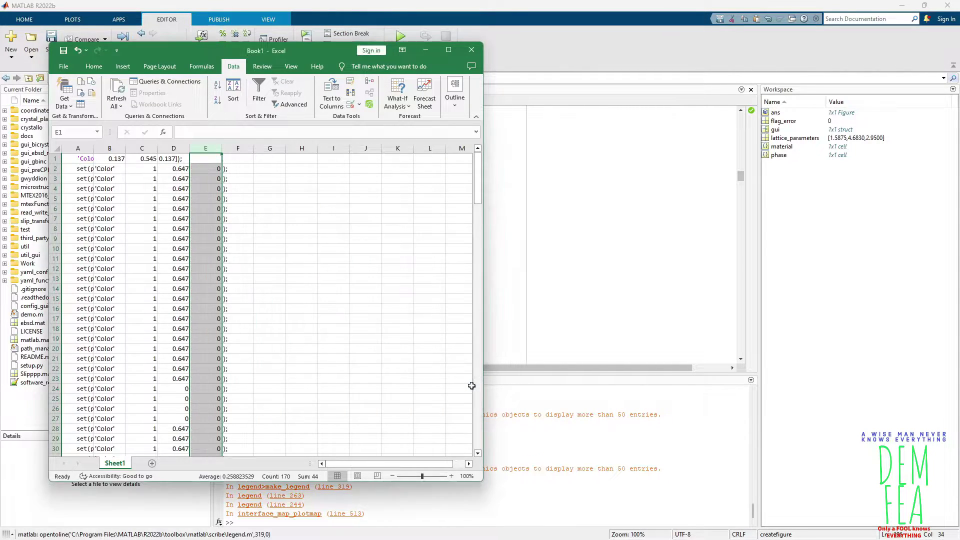
Move the row 1 colour values from B1:D1 to C1:E1 so they align with the rows below.
{"action": "left_click", "coordinate": [144, 159]}
{"action": "left_click", "coordinate": [104, 158]}
{"action": "left_click_drag", "start_coordinate": [105, 159], "coordinate": [172, 159]}
{"action": "key", "text": "ctrl+c"}
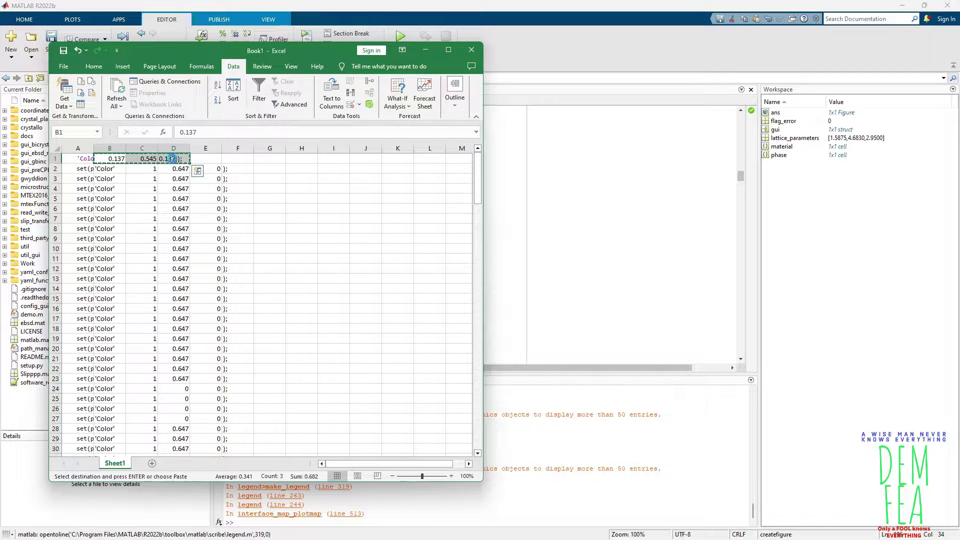
{"action": "left_click", "coordinate": [141, 159]}
{"action": "right_click", "coordinate": [141, 159]}
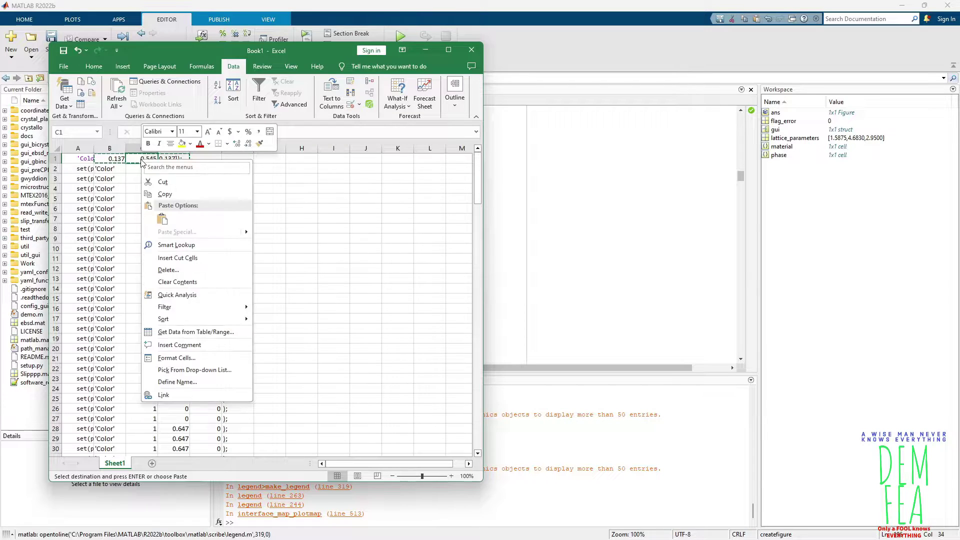
{"action": "left_click", "coordinate": [161, 218]}
Split cell E1 with Text to Columns, keeping the same delimiters, to separate its number from the closing characters.
{"action": "left_click", "coordinate": [211, 158]}
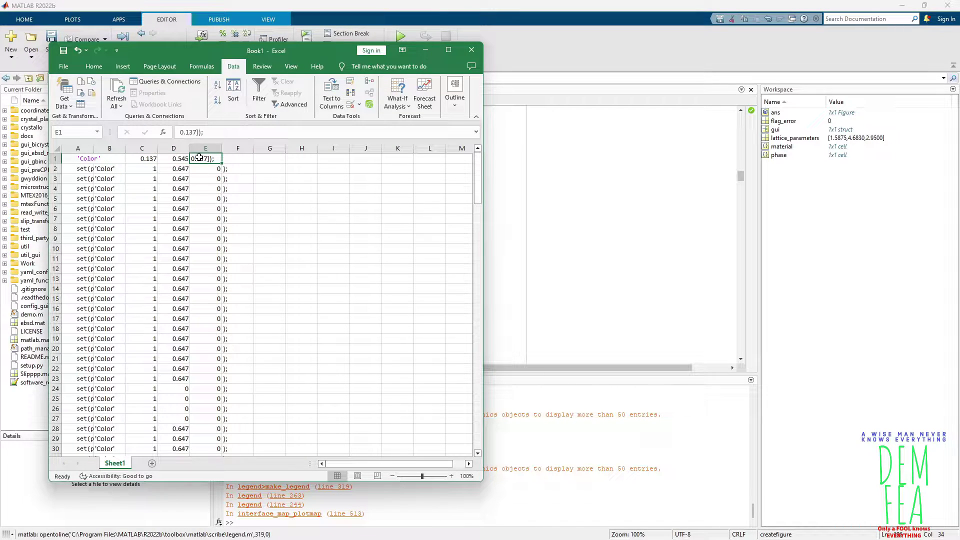
{"action": "left_click", "coordinate": [331, 94]}
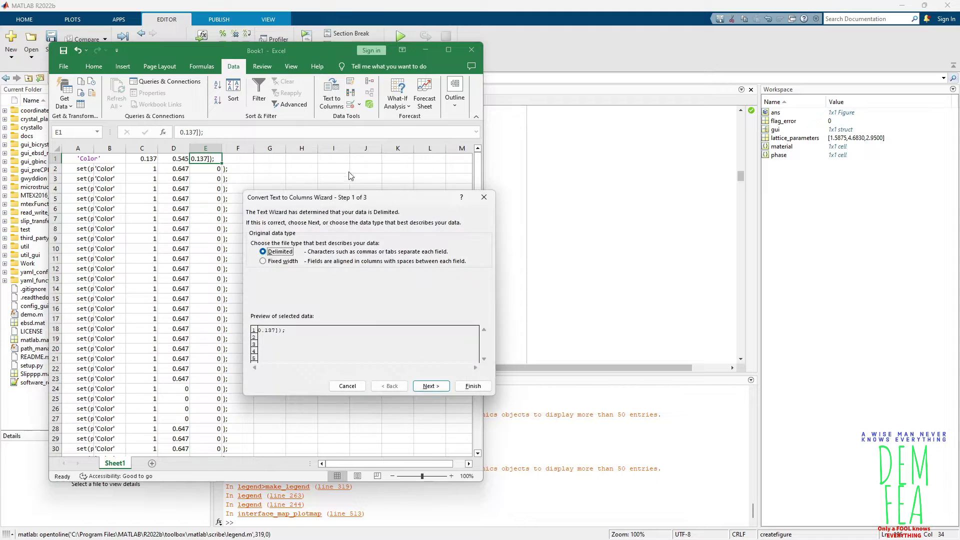
{"action": "left_click", "coordinate": [426, 386]}
{"action": "left_click", "coordinate": [467, 386]}
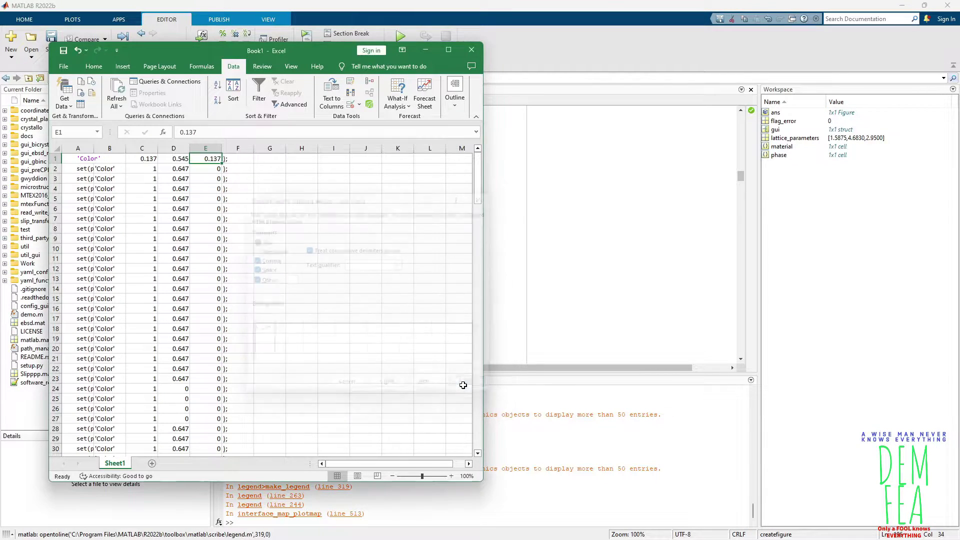
{"action": "left_click", "coordinate": [183, 188]}
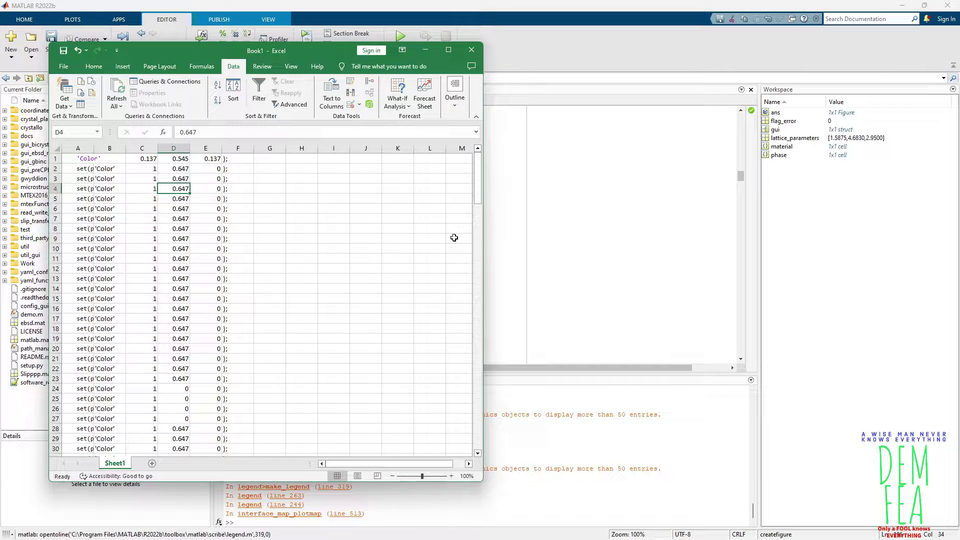
Move the Excel window aside and examine the plot2 lines in the generated MATLAB code for each slip system's colour.
{"action": "left_click_drag", "start_coordinate": [314, 54], "coordinate": [648, 63]}
{"action": "left_click", "coordinate": [364, 270]}
{"action": "scroll", "coordinate": [364, 270], "scroll_direction": "down", "scroll_amount": 20}
{"action": "scroll", "coordinate": [366, 273], "scroll_direction": "down", "scroll_amount": 12}
{"action": "scroll", "coordinate": [365, 272], "scroll_direction": "up", "scroll_amount": 20}
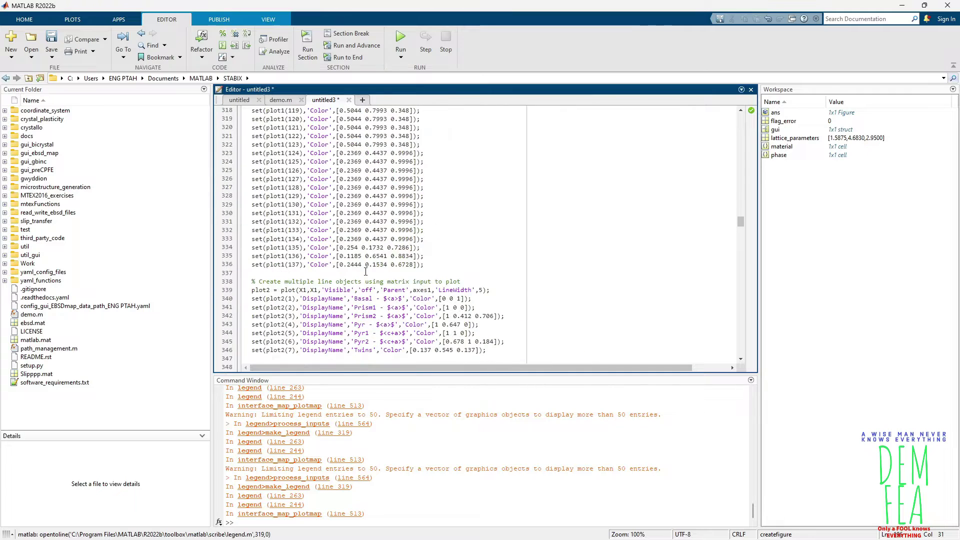
{"action": "scroll", "coordinate": [365, 272], "scroll_direction": "down", "scroll_amount": 2}
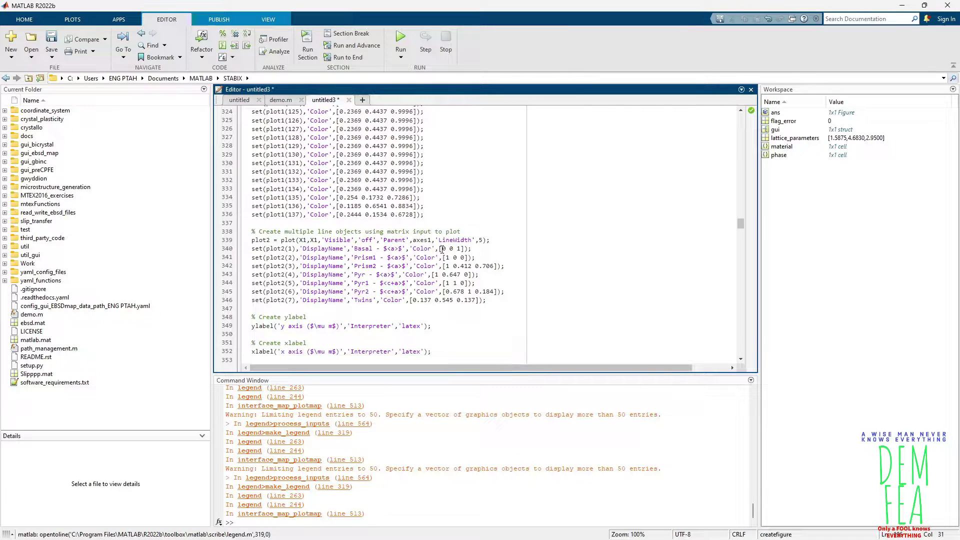
{"action": "mouse_move", "coordinate": [256, 534]}
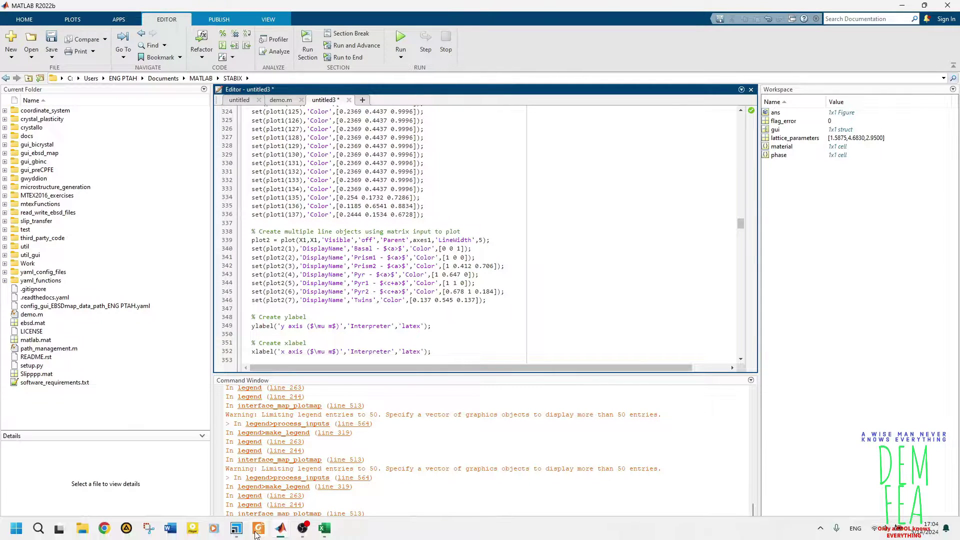
Switch back to Excel, turn on filtering for the colour data and filter column C to show only 0.
{"action": "left_click", "coordinate": [324, 528]}
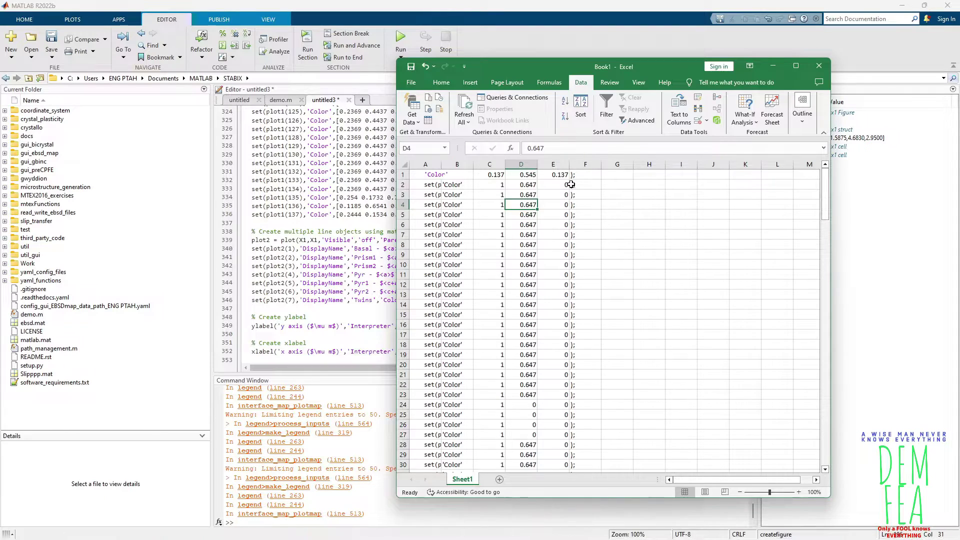
{"action": "left_click", "coordinate": [557, 177]}
{"action": "left_click", "coordinate": [606, 108]}
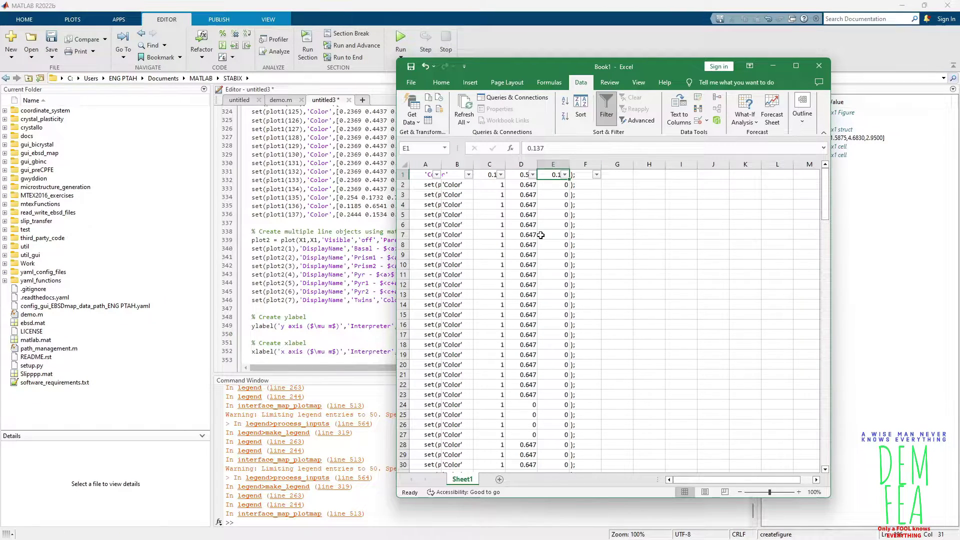
{"action": "left_click", "coordinate": [500, 174]}
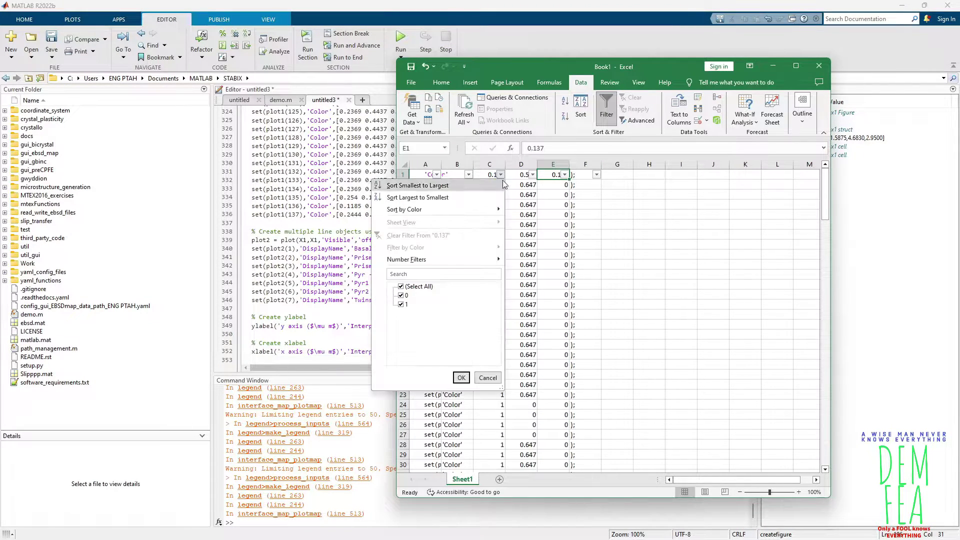
{"action": "left_click", "coordinate": [401, 287]}
{"action": "left_click", "coordinate": [402, 295]}
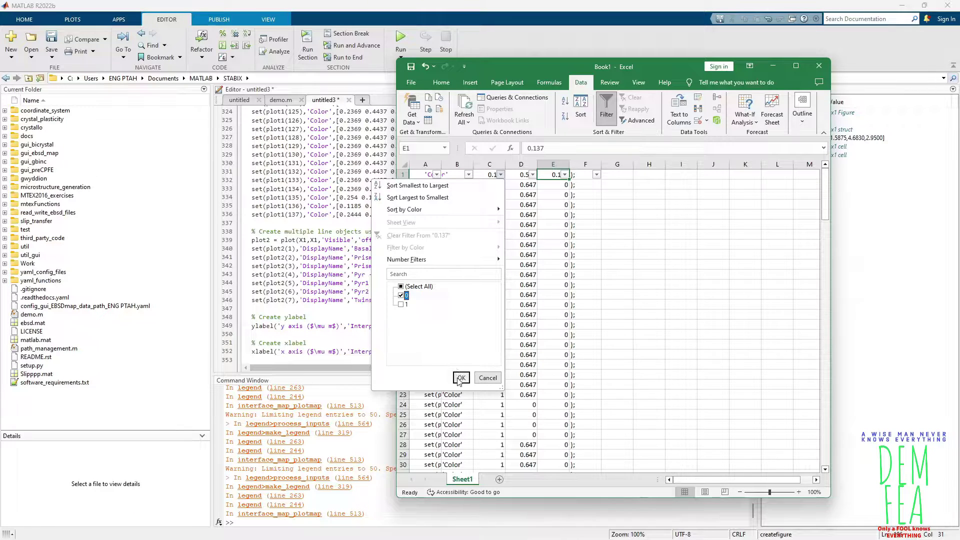
{"action": "left_click", "coordinate": [461, 378]}
Review the filtered rows and select column E from E1 down to the last row to check the count.
{"action": "scroll", "coordinate": [552, 198], "scroll_direction": "down", "scroll_amount": 4}
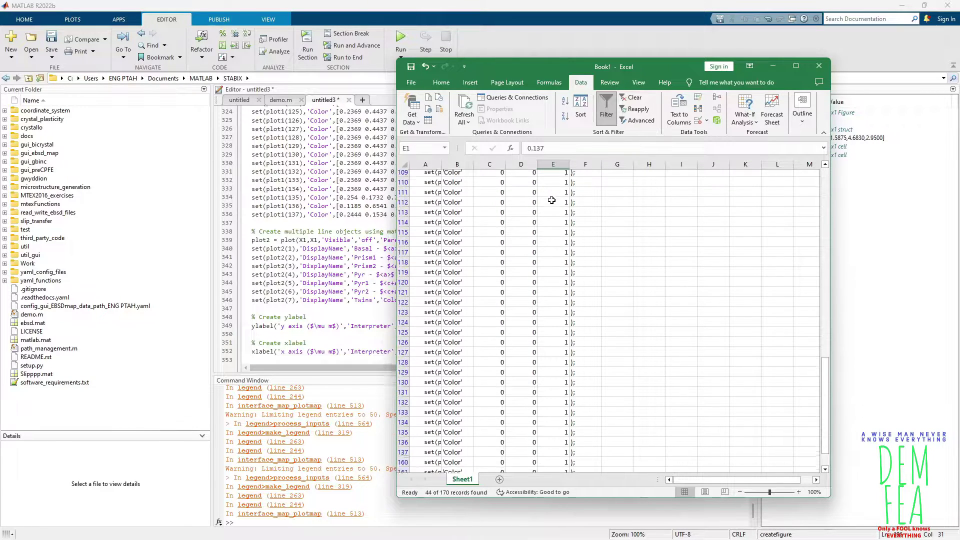
{"action": "scroll", "coordinate": [552, 201], "scroll_direction": "up", "scroll_amount": 4}
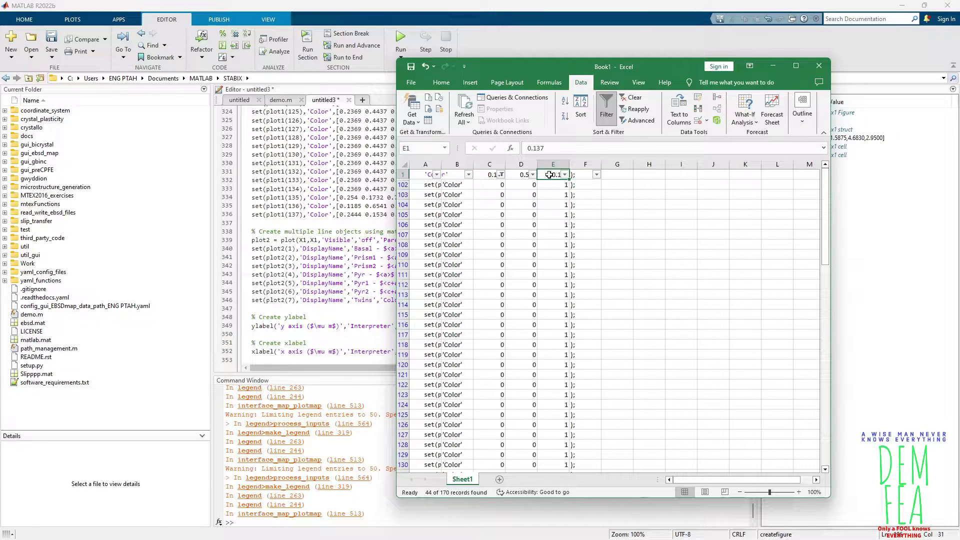
{"action": "key", "text": "ctrl+shift+Down"}
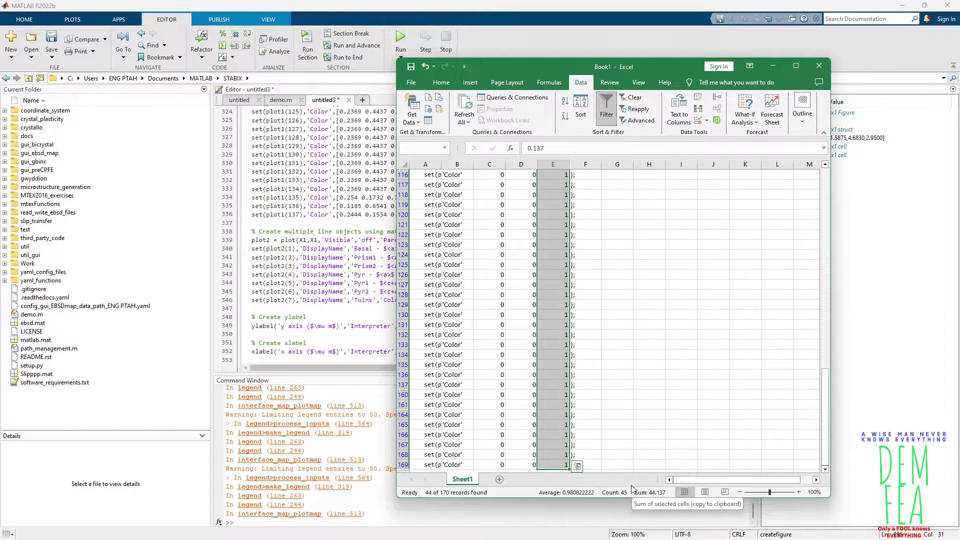
Add a new worksheet and record the basal trace count, with the label Basal in A2 and 45 in B2.
{"action": "left_click", "coordinate": [499, 479]}
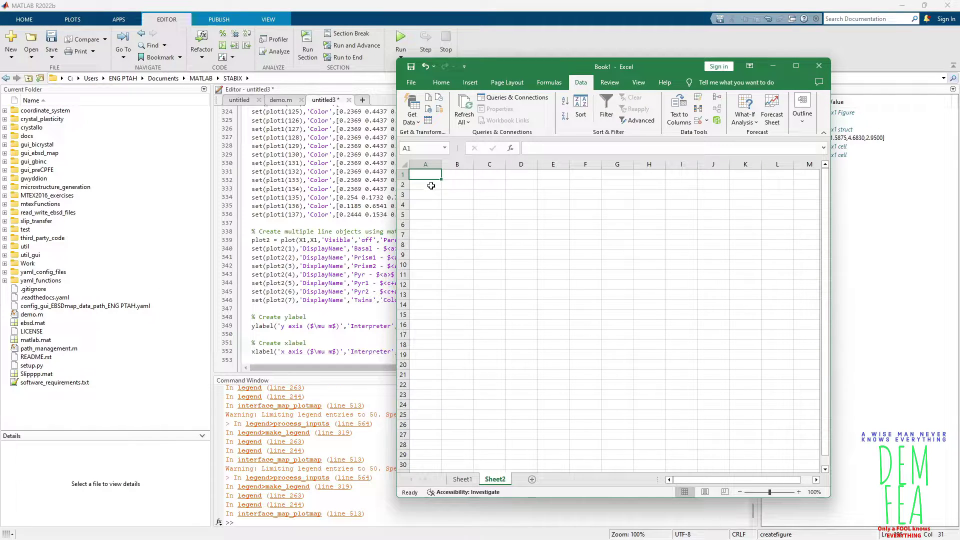
{"action": "left_click", "coordinate": [459, 189]}
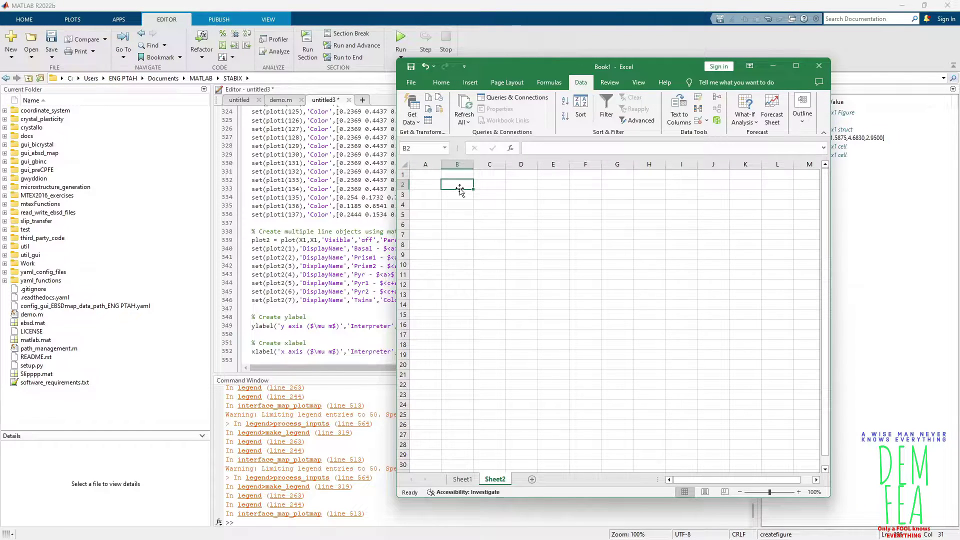
{"action": "type", "text": "45"}
{"action": "left_click", "coordinate": [431, 186]}
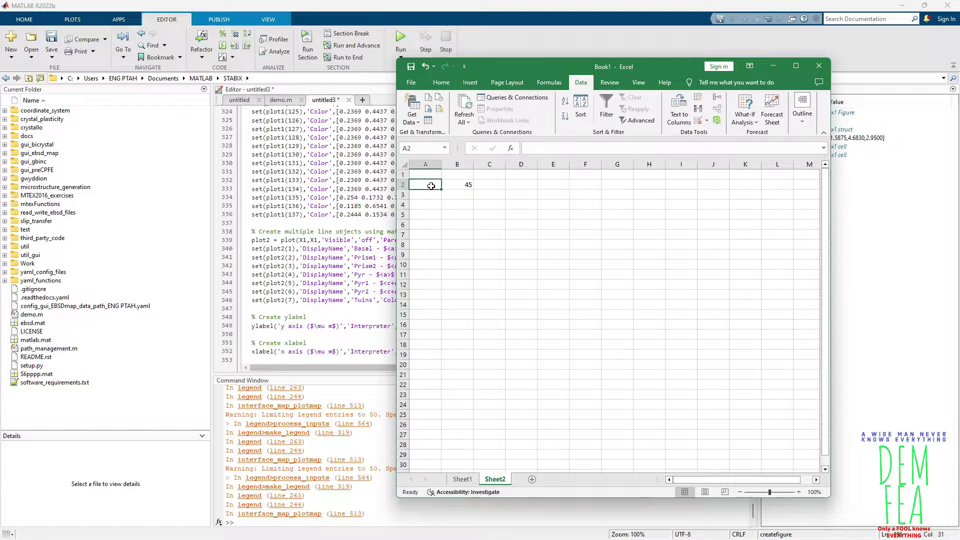
{"action": "type", "text": "Basal"}
{"action": "left_click", "coordinate": [430, 205]}
Return to Sheet1, move the Excel window clear of the MATLAB colour code, and filter column C to show only 1.
{"action": "left_click", "coordinate": [463, 480]}
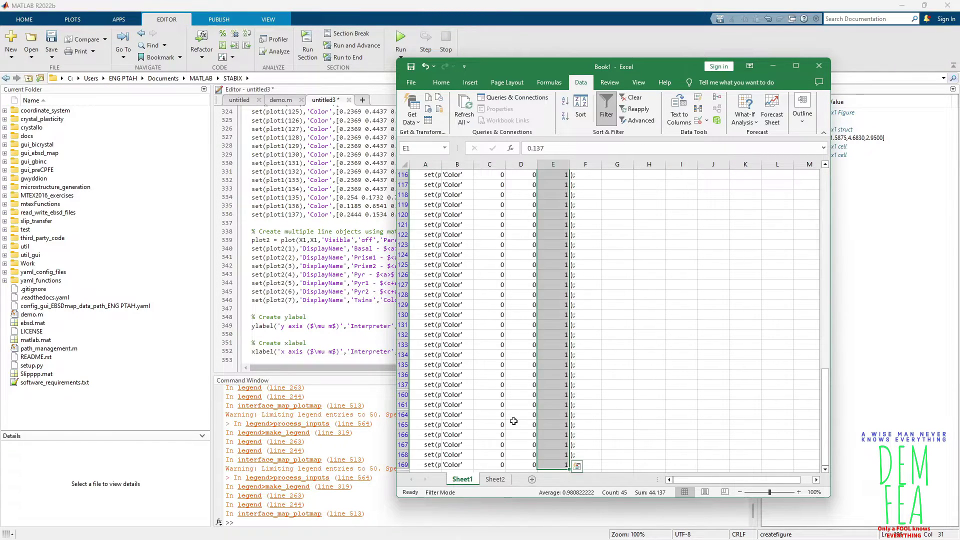
{"action": "left_click_drag", "start_coordinate": [569, 61], "coordinate": [681, 59]}
{"action": "scroll", "coordinate": [631, 206], "scroll_direction": "up", "scroll_amount": 5}
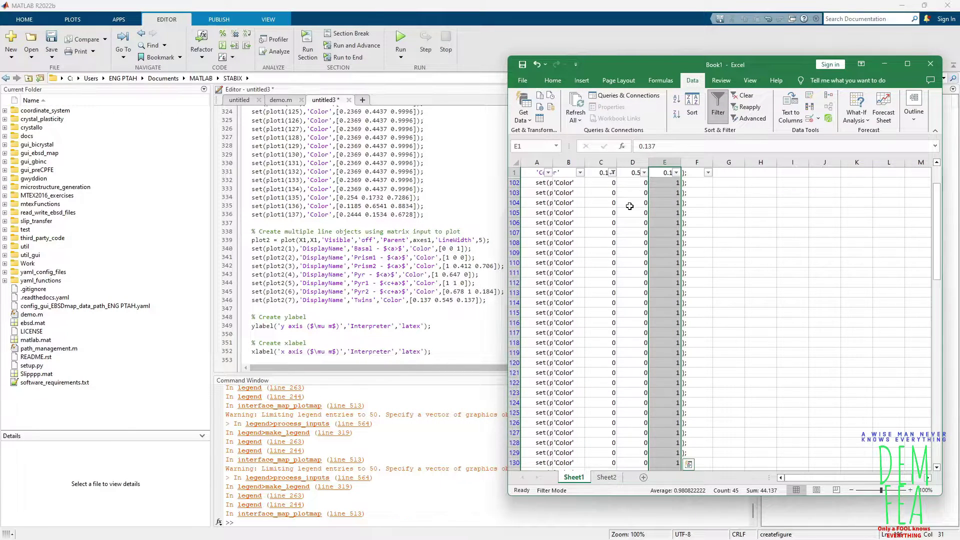
{"action": "left_click", "coordinate": [612, 173]}
{"action": "left_click", "coordinate": [512, 302]}
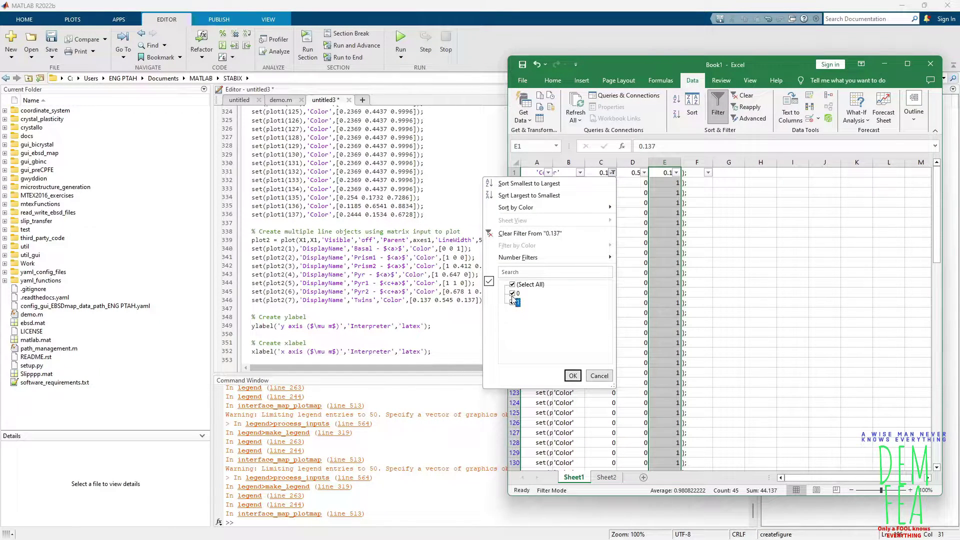
{"action": "left_click", "coordinate": [513, 285]}
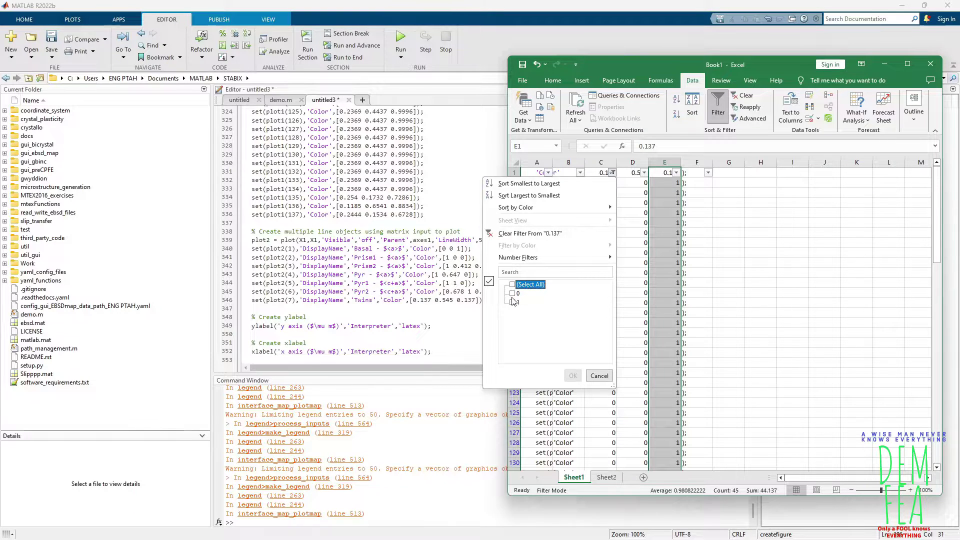
{"action": "left_click", "coordinate": [512, 301]}
{"action": "left_click", "coordinate": [574, 375]}
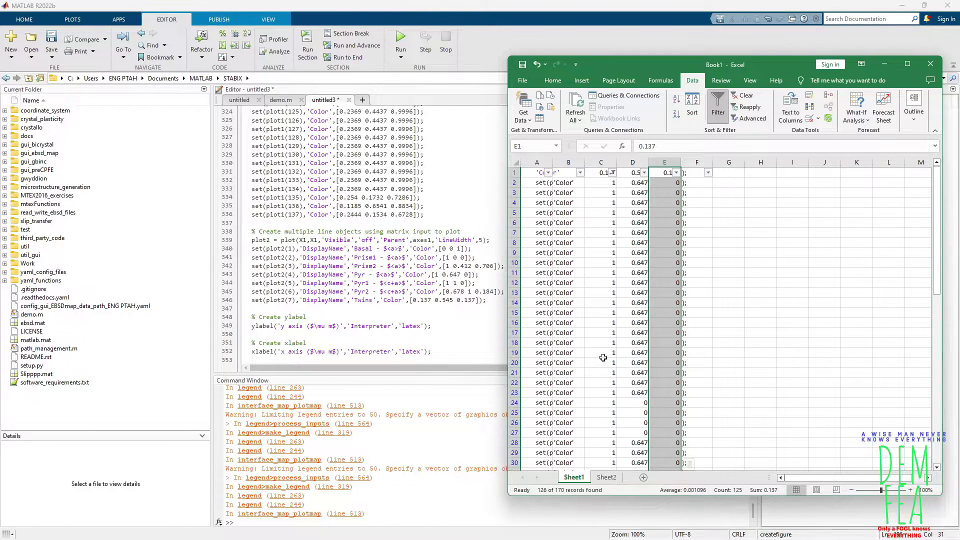
Filter column D to show only 0 as well.
{"action": "left_click", "coordinate": [645, 172]}
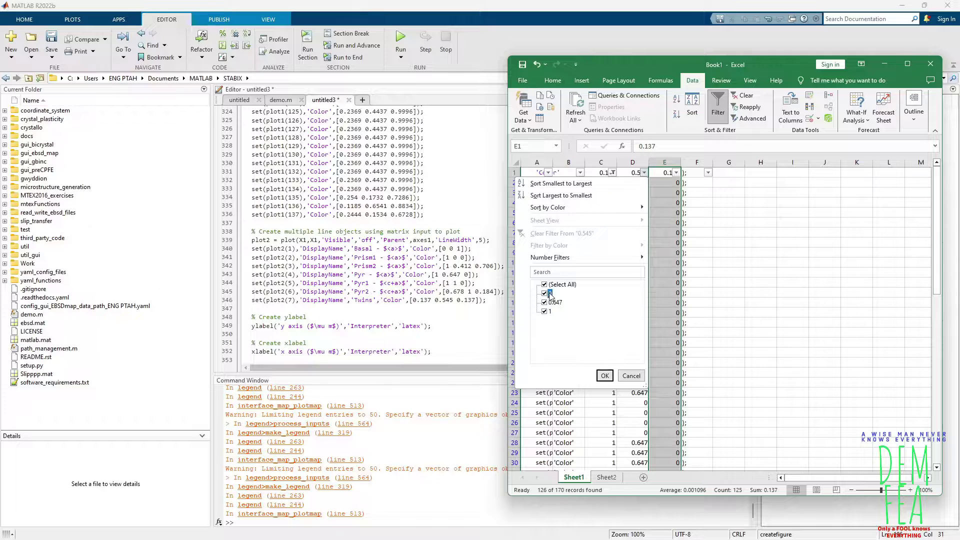
{"action": "left_click", "coordinate": [547, 293]}
{"action": "left_click", "coordinate": [544, 284]}
{"action": "left_click", "coordinate": [544, 293]}
{"action": "left_click", "coordinate": [604, 375]}
Review the filtered rows and select column E from E24 down to the last row to check the count.
{"action": "left_click", "coordinate": [606, 182]}
{"action": "left_click", "coordinate": [676, 186]}
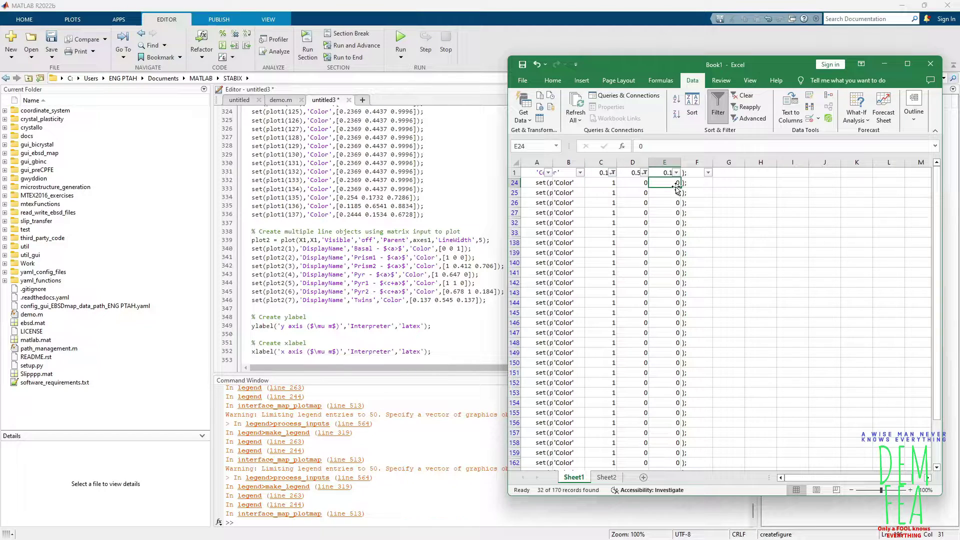
{"action": "left_click", "coordinate": [664, 173]}
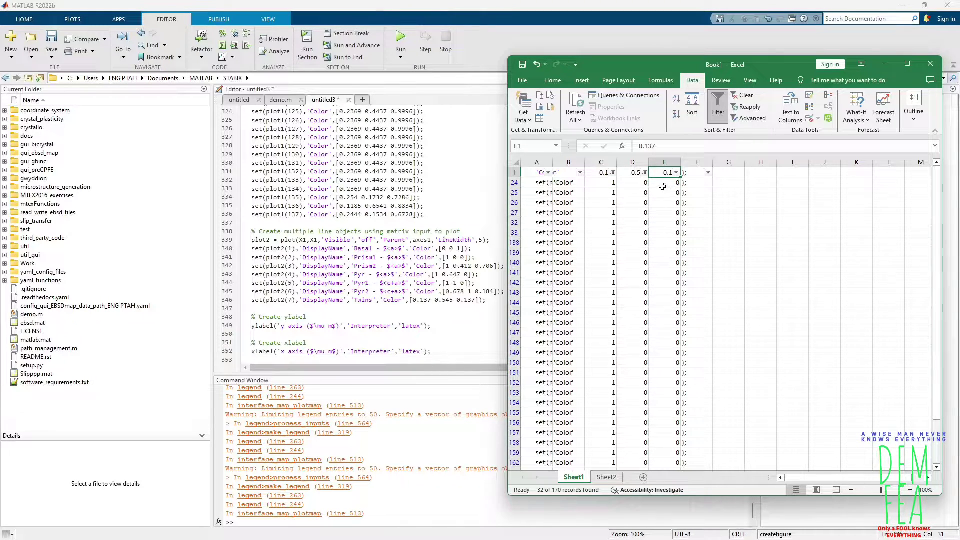
{"action": "left_click", "coordinate": [605, 182]}
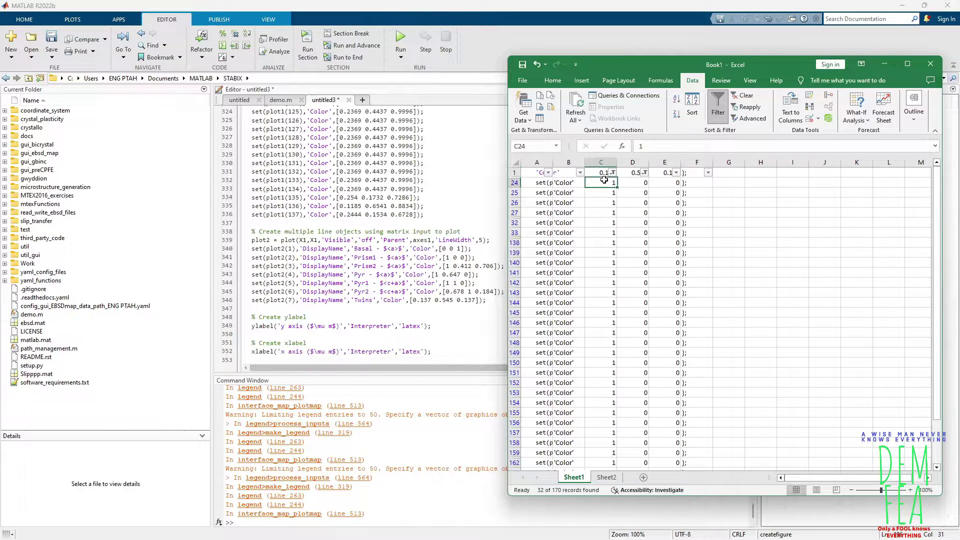
{"action": "left_click", "coordinate": [660, 181]}
{"action": "key", "text": "ctrl+shift+Down"}
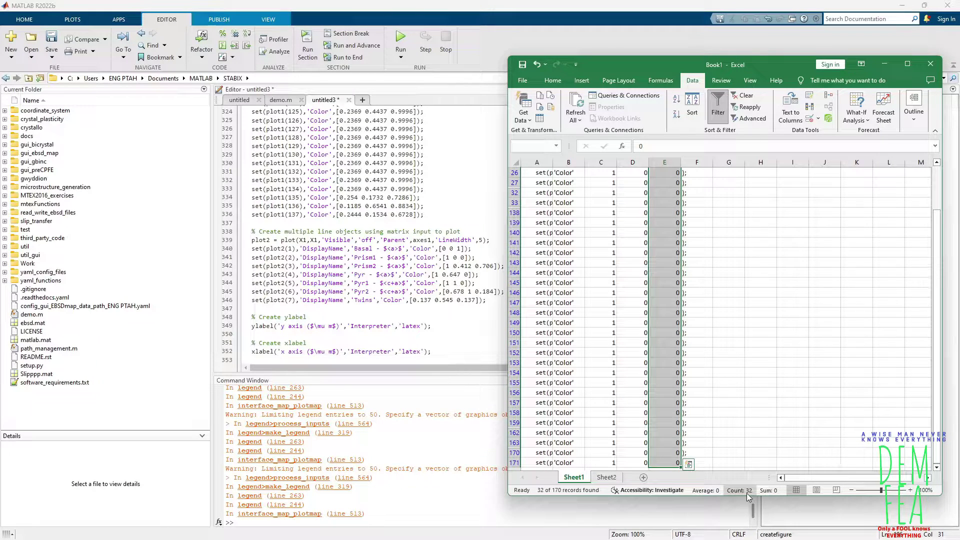
On Sheet2, record the prismatic trace count, with the label Prisma in A3 and 32 in B3.
{"action": "left_click", "coordinate": [607, 477]}
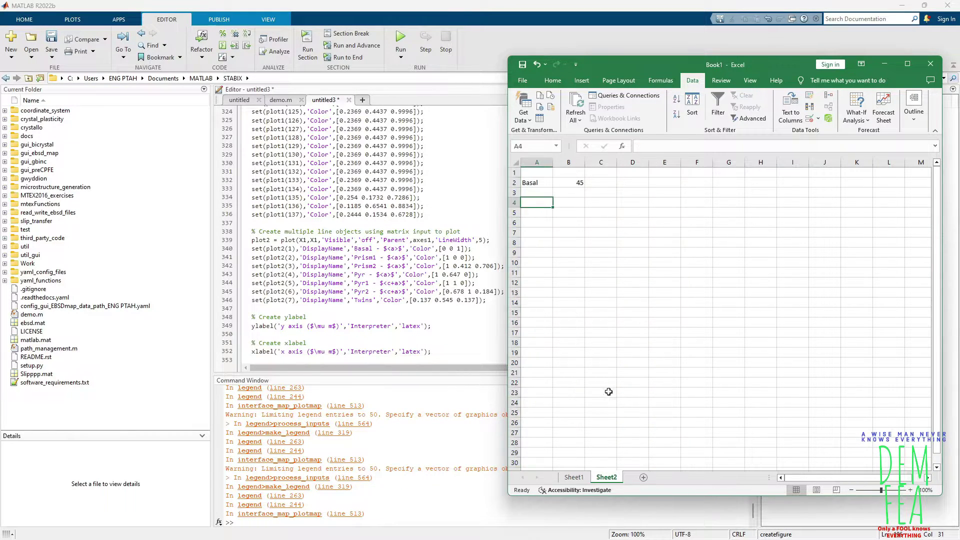
{"action": "left_click", "coordinate": [572, 192]}
{"action": "type", "text": "32"}
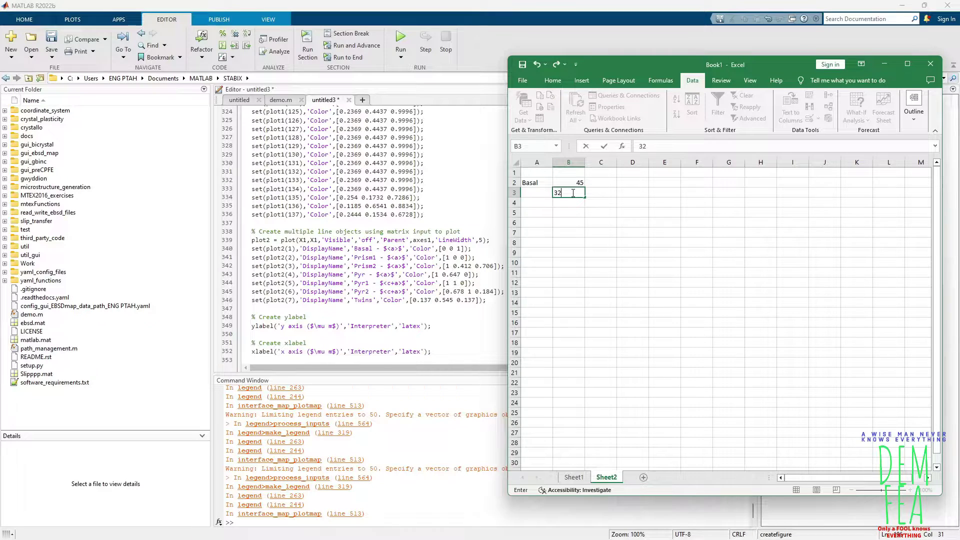
{"action": "left_click", "coordinate": [536, 190]}
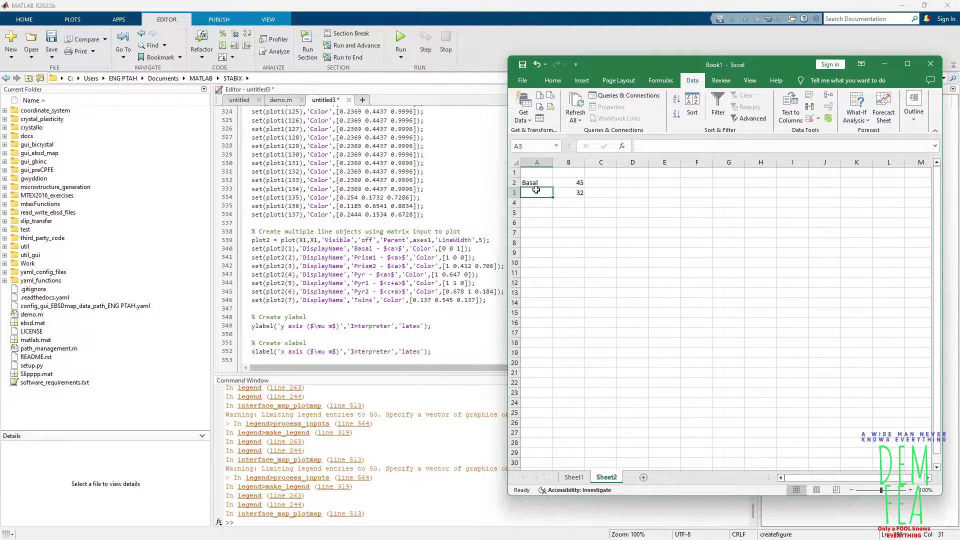
{"action": "type", "text": "Prisma"}
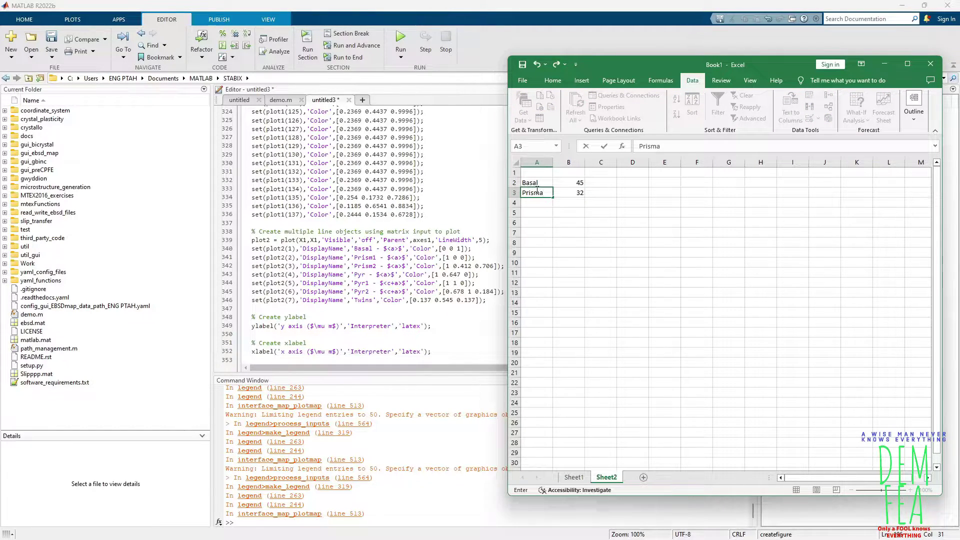
Total the trace counts in cell B6 with the formula =SUM(B2:B5).
{"action": "left_click", "coordinate": [568, 203]}
{"action": "left_click", "coordinate": [569, 217]}
{"action": "left_click", "coordinate": [569, 221]}
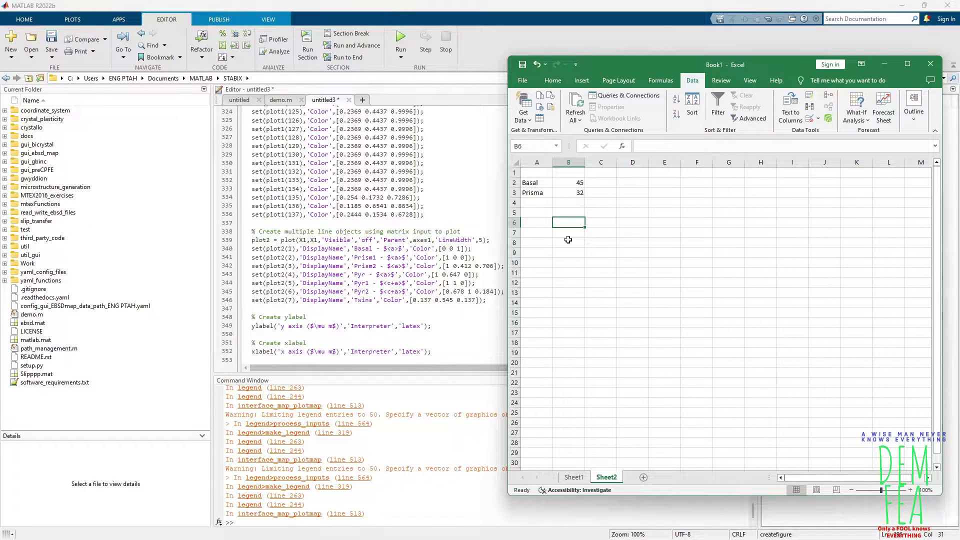
{"action": "type", "text": "="}
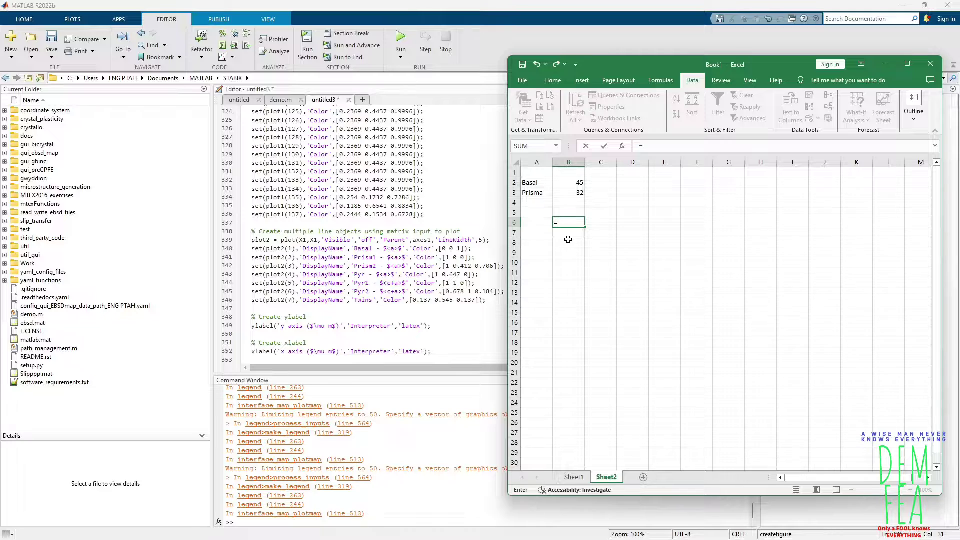
{"action": "type", "text": "sum"}
{"action": "double_click", "coordinate": [575, 234]}
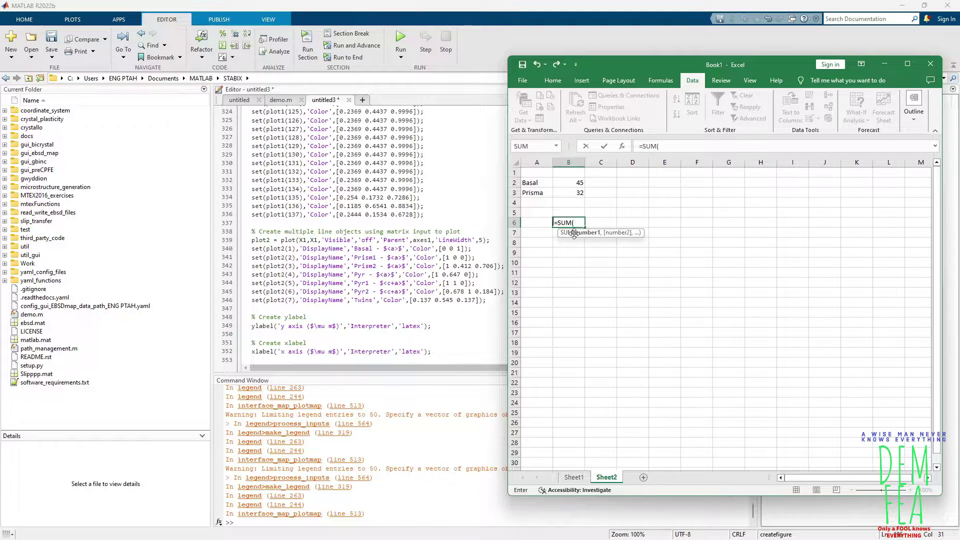
{"action": "left_click_drag", "start_coordinate": [579, 184], "coordinate": [578, 213]}
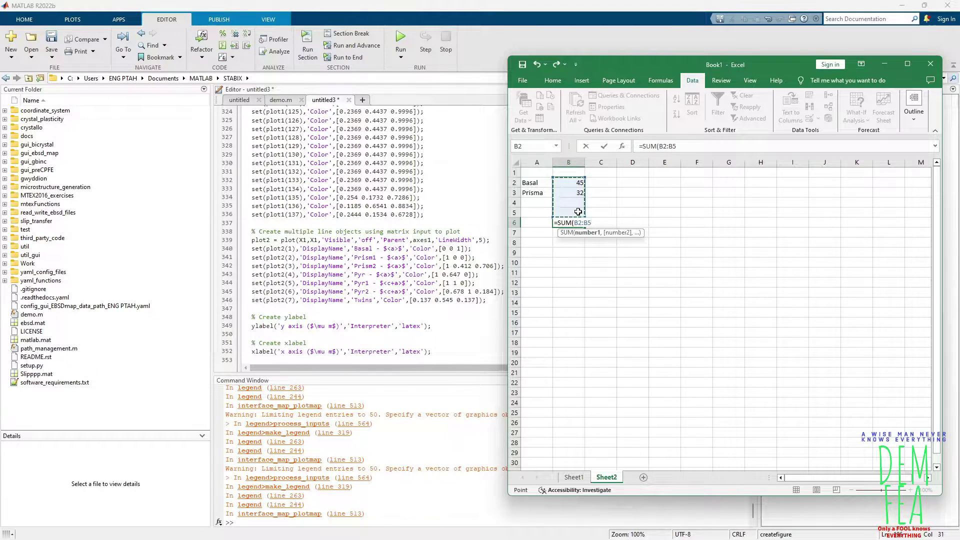
{"action": "type", "text": ")"}
{"action": "key", "text": "Return"}
Calculate the basal percentage in cell C2 with the formula =B2/B6*100.
{"action": "left_click", "coordinate": [610, 185]}
{"action": "type", "text": "="}
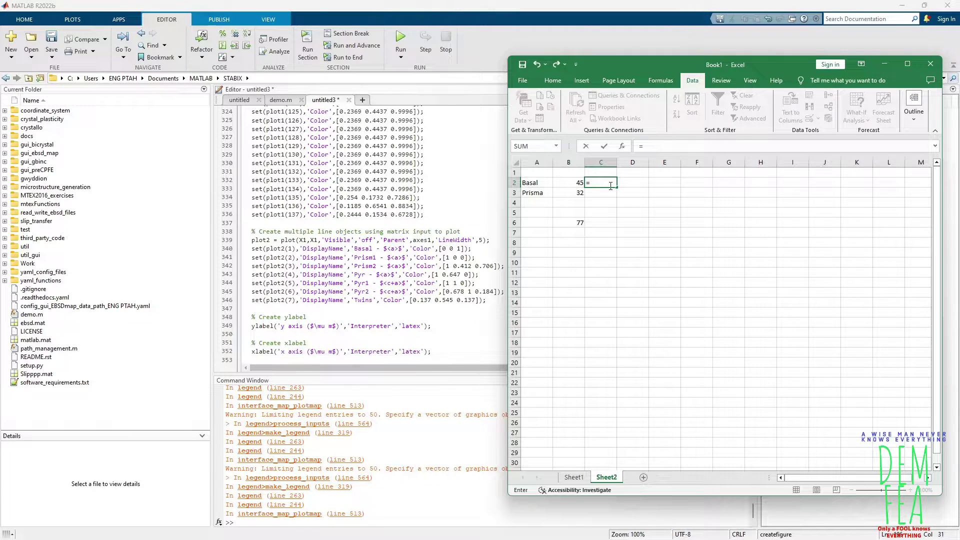
{"action": "left_click", "coordinate": [573, 184]}
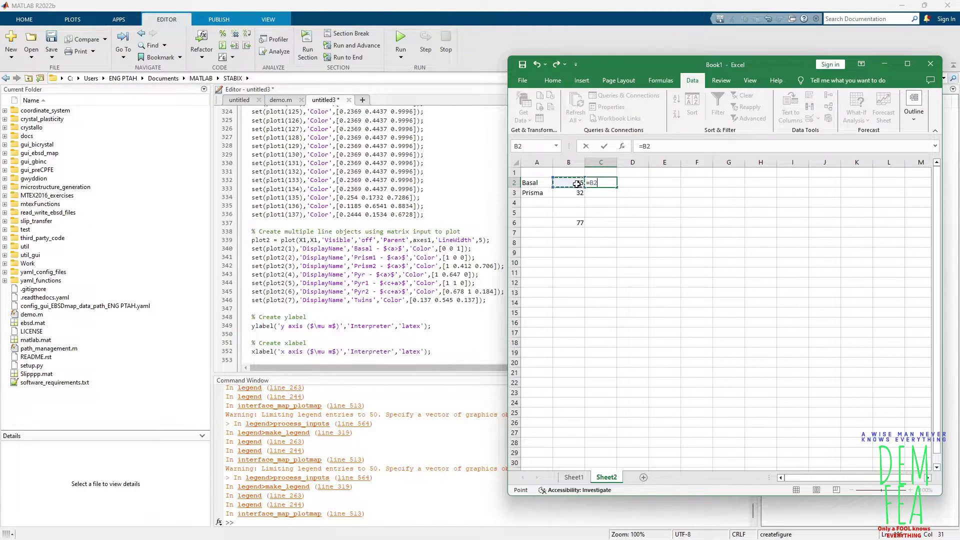
{"action": "type", "text": "/"}
{"action": "left_click", "coordinate": [571, 222]}
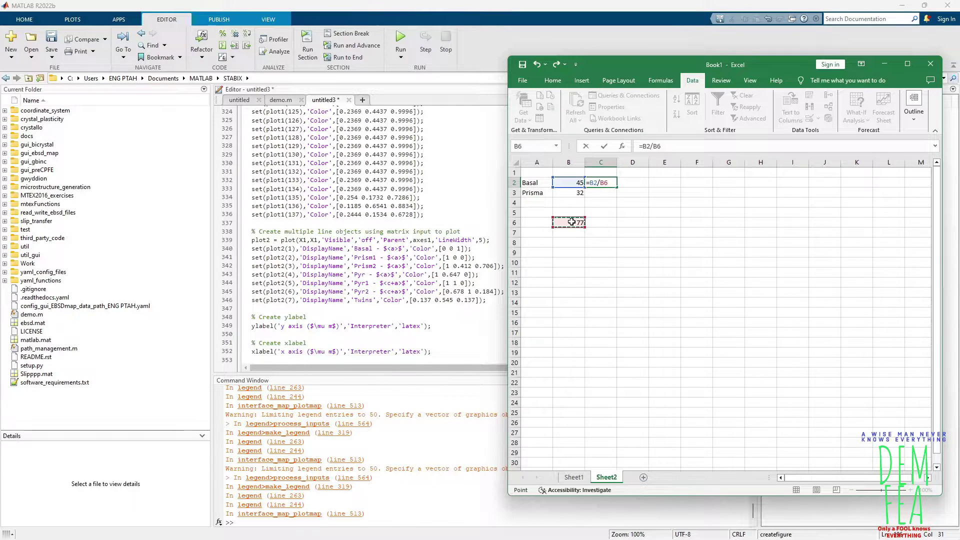
{"action": "type", "text": "*"}
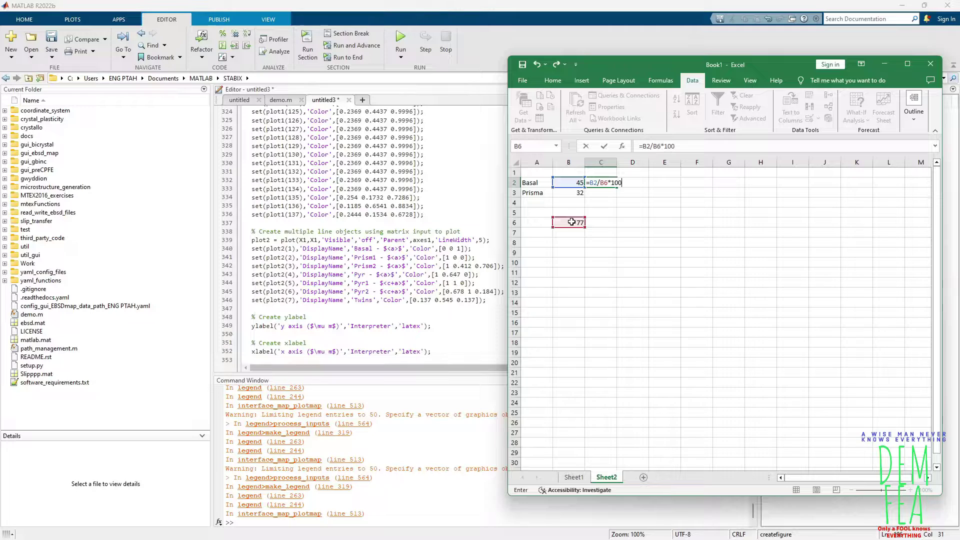
{"action": "type", "text": "100"}
{"action": "key", "text": "Return"}
Fill the percentage formula from C2 down to C3 and check the cell references in C3 and B6.
{"action": "key", "text": "Up"}
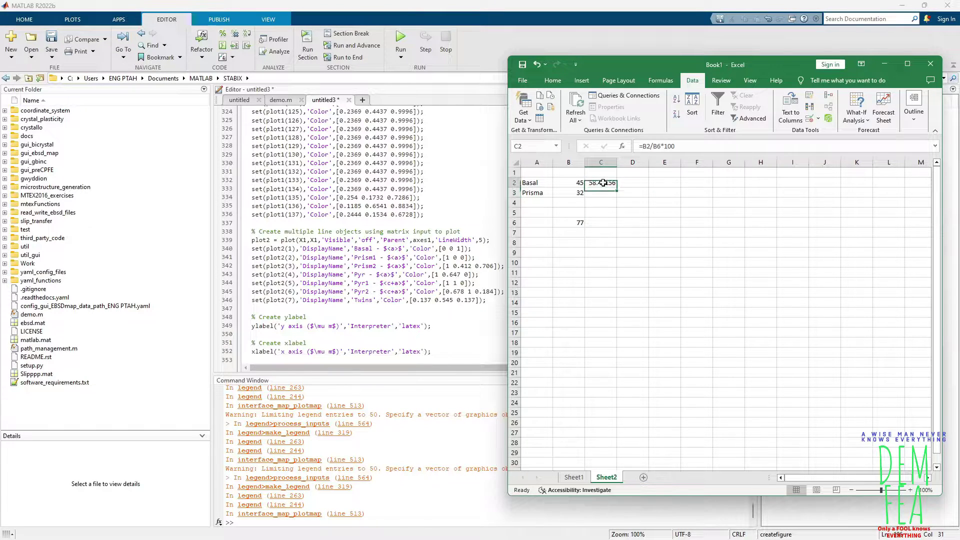
{"action": "left_click_drag", "start_coordinate": [620, 188], "coordinate": [619, 198]}
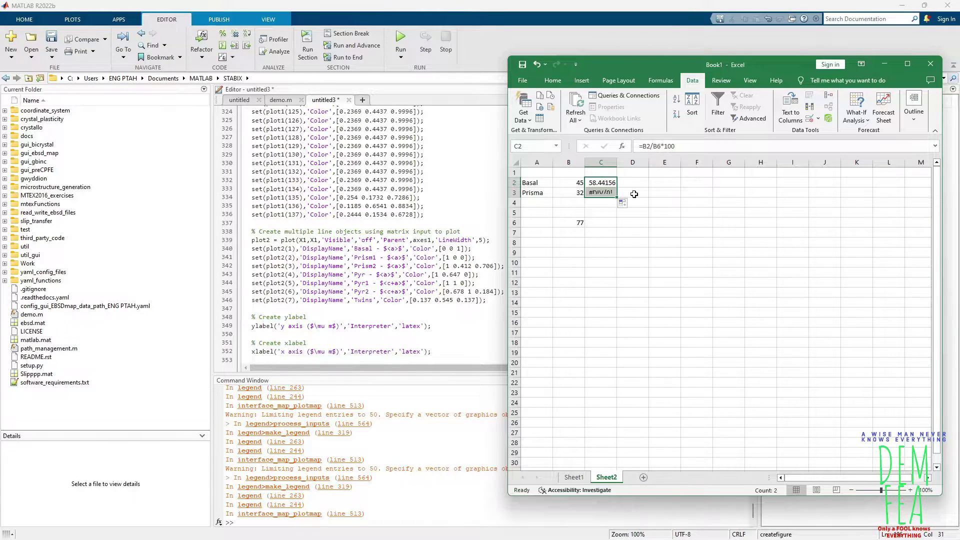
{"action": "double_click", "coordinate": [594, 193]}
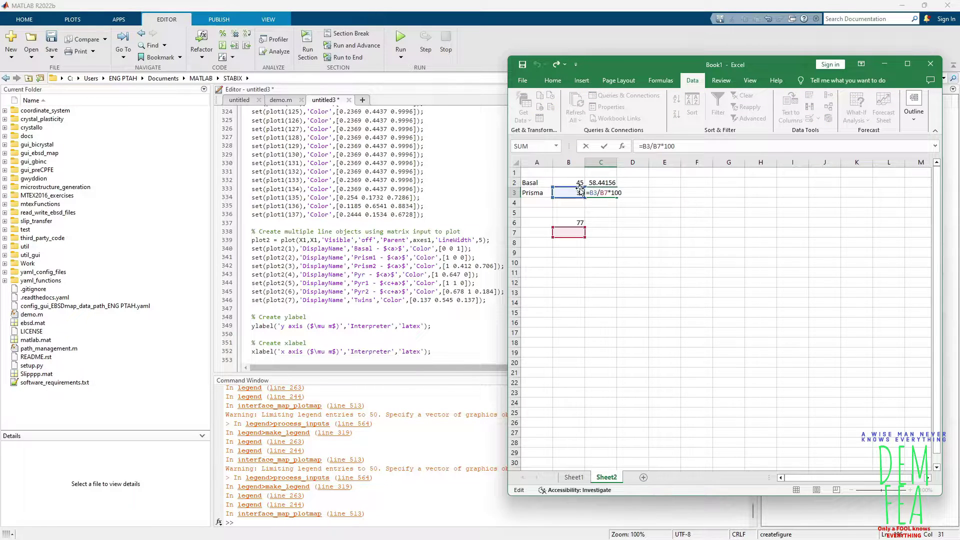
{"action": "double_click", "coordinate": [582, 223]}
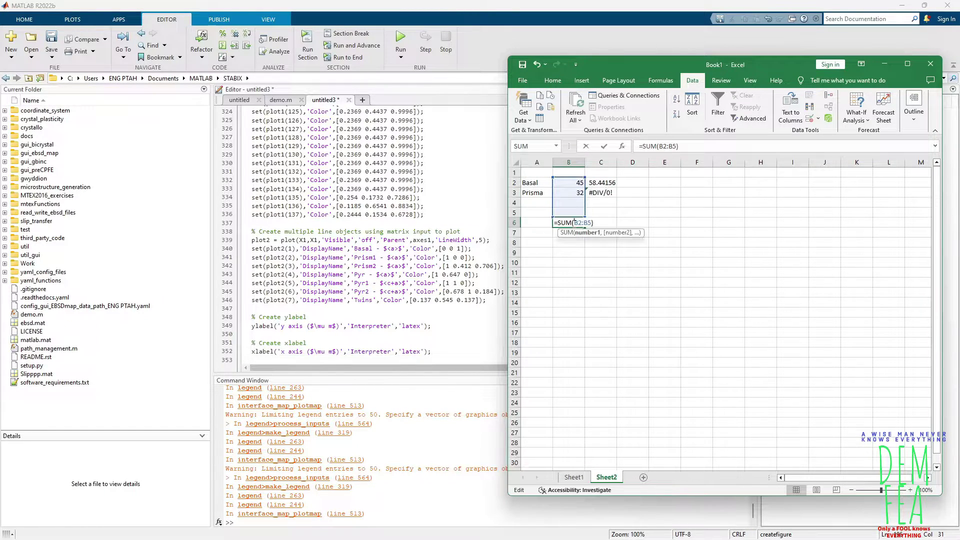
{"action": "left_click", "coordinate": [600, 184]}
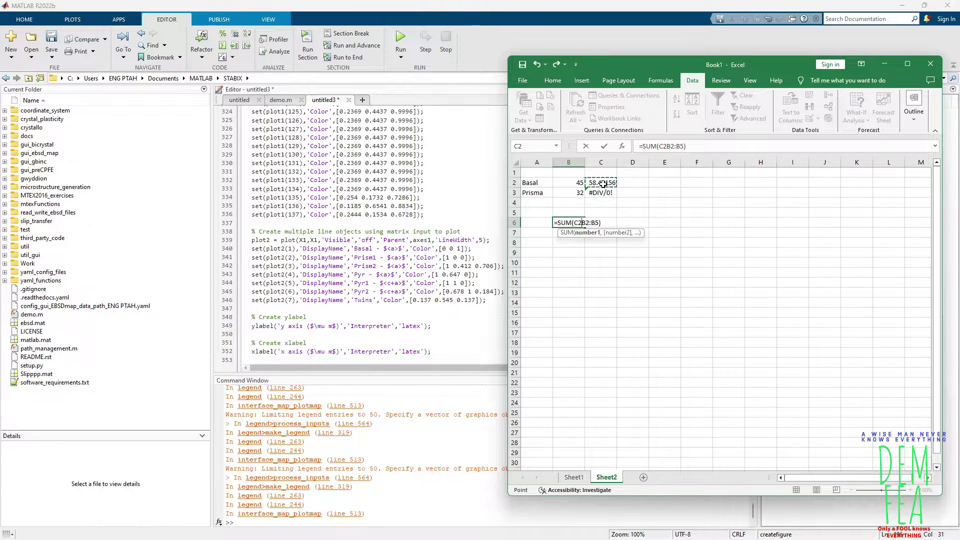
{"action": "key", "text": "Escape"}
Make the total's reference absolute in C2 so that the formula is =B2/$B$6*100, and reselect C2.
{"action": "double_click", "coordinate": [608, 182]}
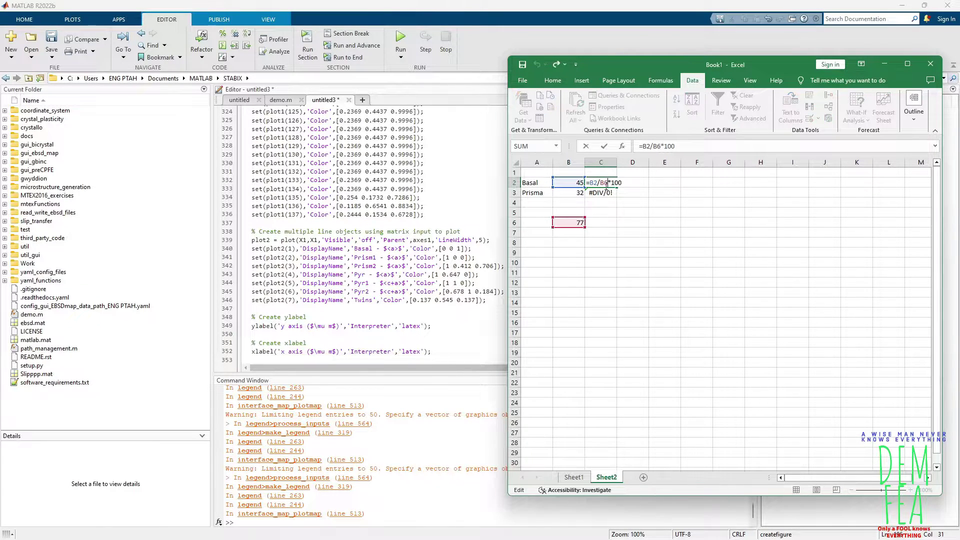
{"action": "key", "text": "F4"}
{"action": "key", "text": "Return"}
{"action": "left_click", "coordinate": [614, 185]}
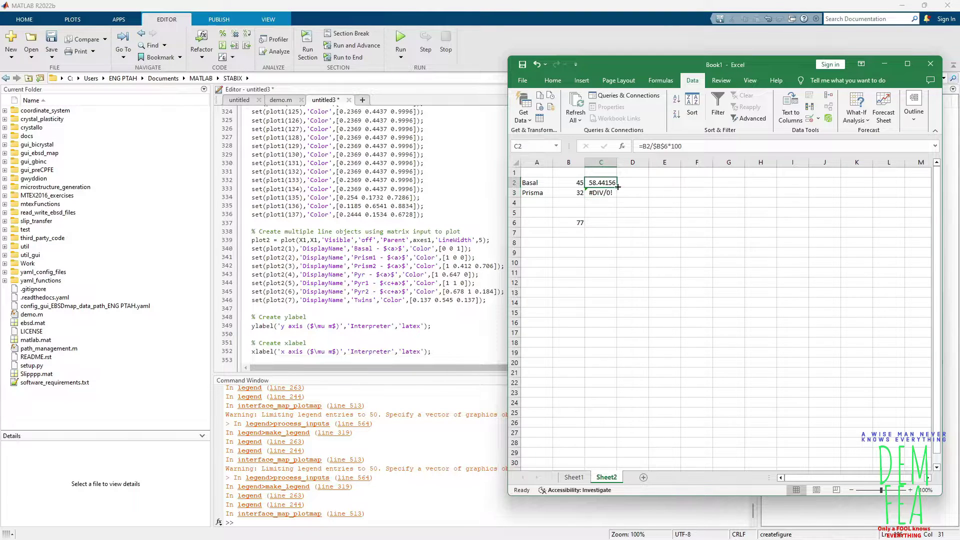
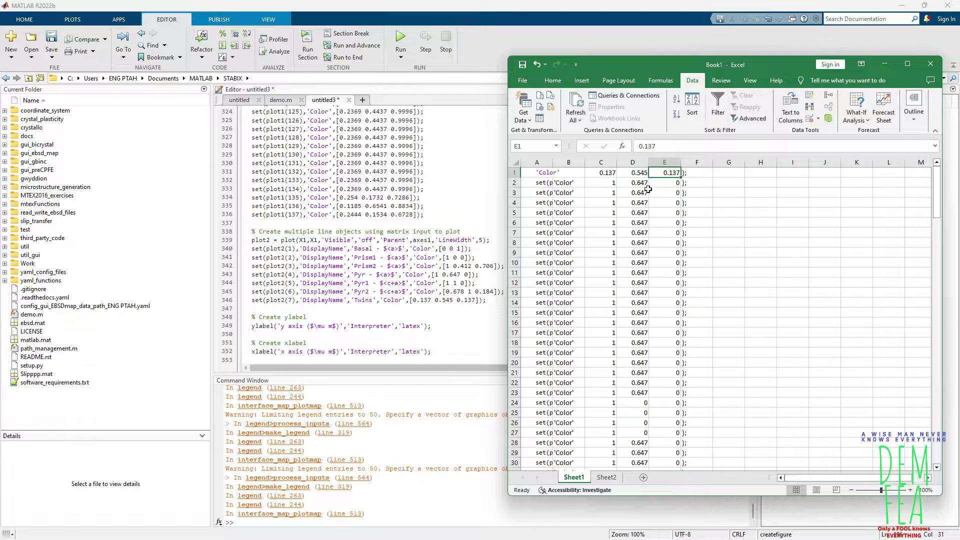
Examine row 1 of the unfiltered colour data on Sheet1 by selecting C1:E1 and A1:C1.
{"action": "left_click_drag", "start_coordinate": [605, 172], "coordinate": [666, 173]}
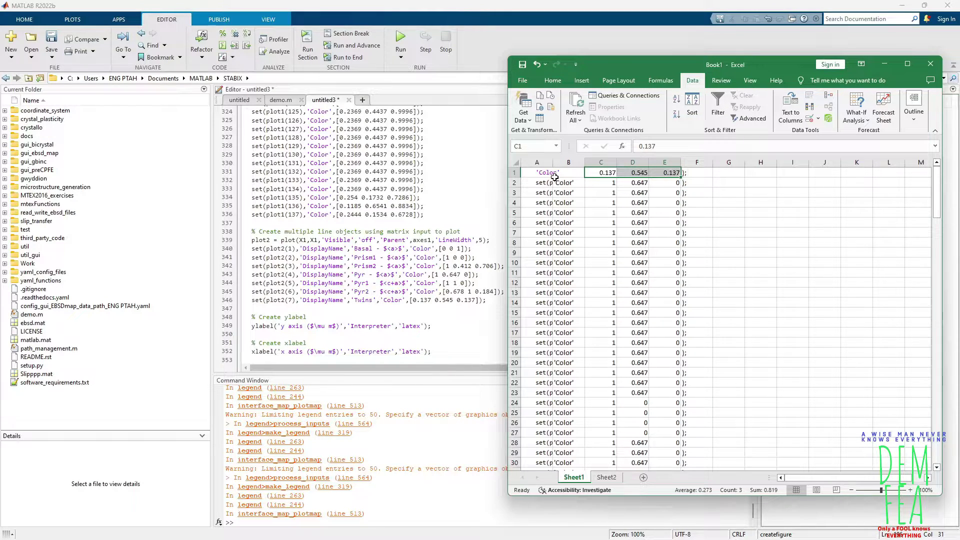
{"action": "left_click_drag", "start_coordinate": [540, 173], "coordinate": [615, 173]}
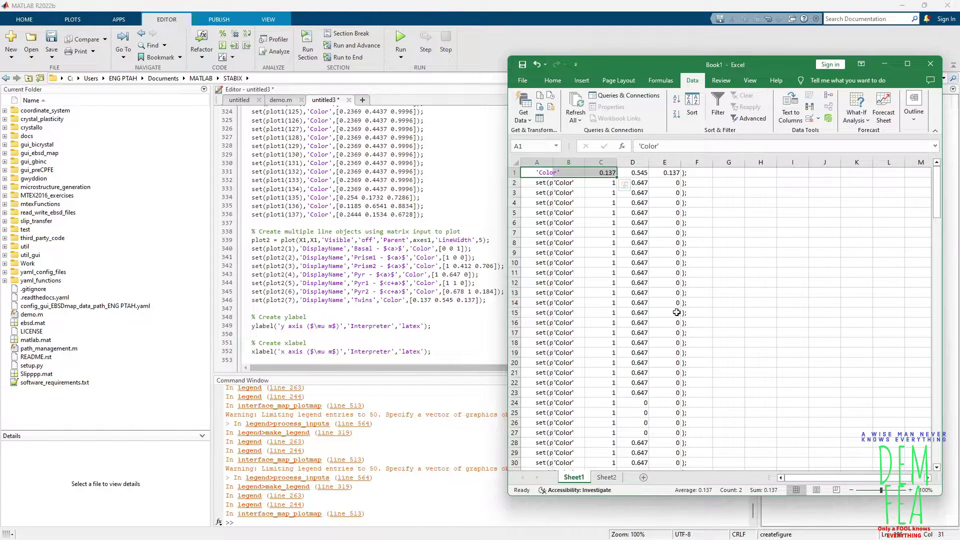
Check the last colour value in row 1 of Sheet1 and enter 1 as the Twin count in B4 of Sheet2.
{"action": "left_click", "coordinate": [663, 174]}
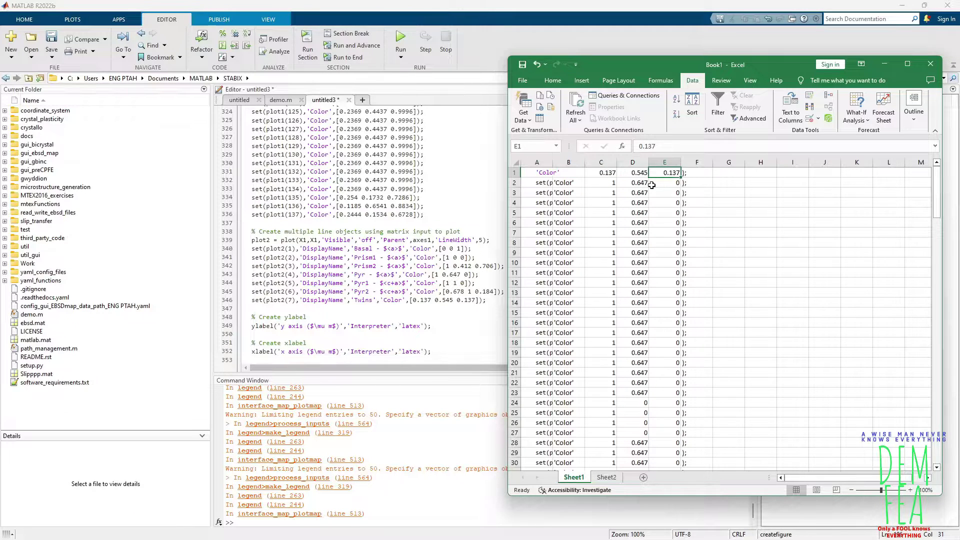
{"action": "left_click", "coordinate": [615, 477]}
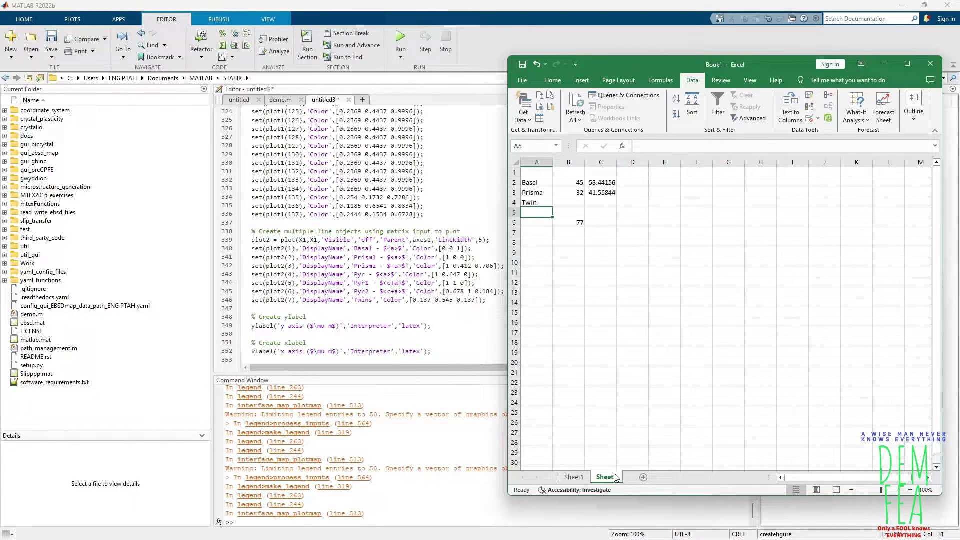
{"action": "left_click", "coordinate": [576, 201]}
{"action": "type", "text": "1"}
Fill the percentage formula from C3 down to C4 for the Twin row and select C4.
{"action": "left_click", "coordinate": [613, 191]}
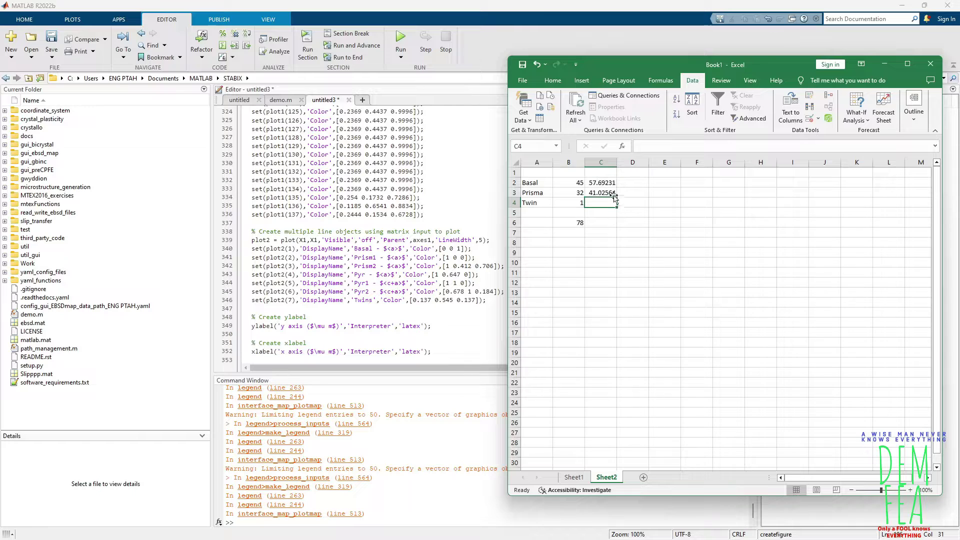
{"action": "left_click_drag", "start_coordinate": [620, 197], "coordinate": [619, 207]}
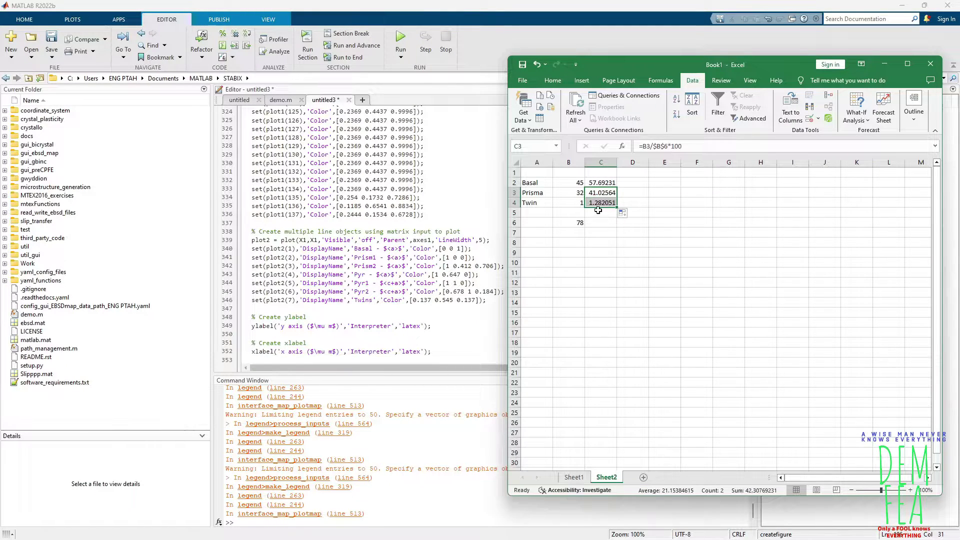
{"action": "left_click", "coordinate": [607, 205]}
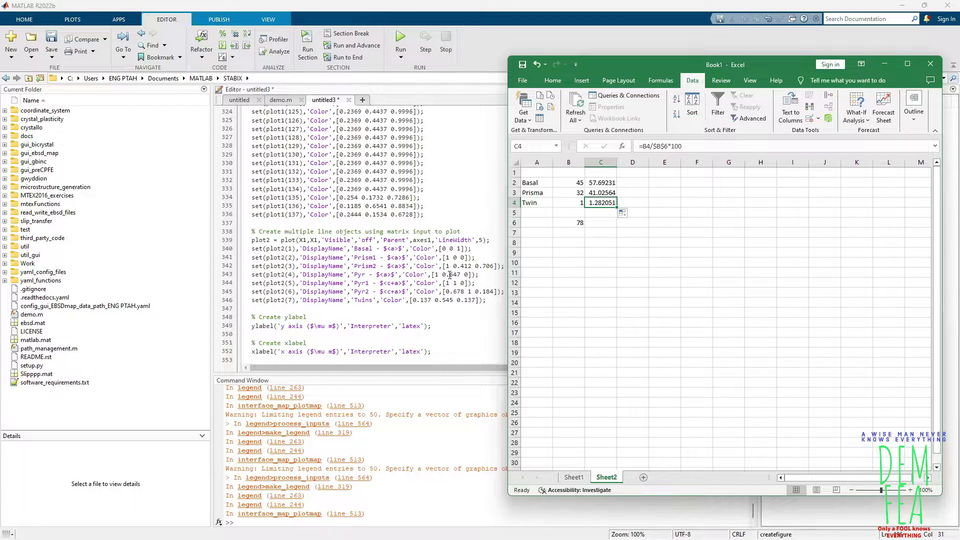
Turn on filtering for the colour data on Sheet1 and filter column C to show only the value 1.
{"action": "left_click", "coordinate": [575, 478]}
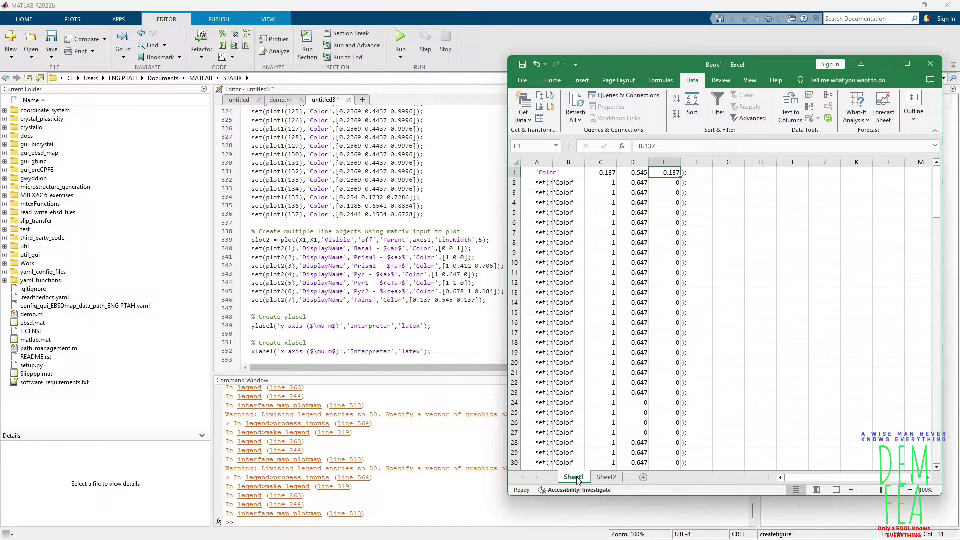
{"action": "left_click", "coordinate": [628, 173]}
{"action": "key", "text": "ctrl+shift+l"}
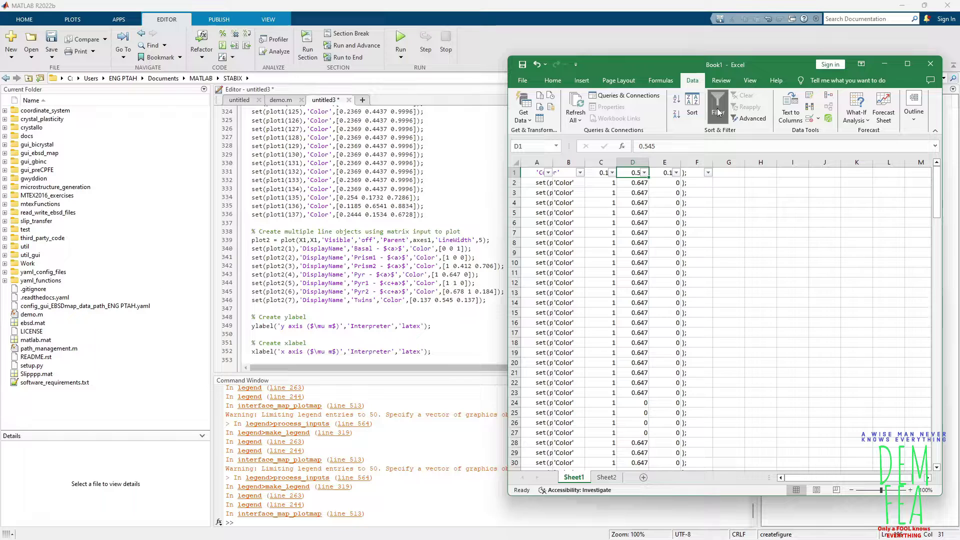
{"action": "left_click", "coordinate": [612, 173]}
{"action": "left_click", "coordinate": [512, 303]}
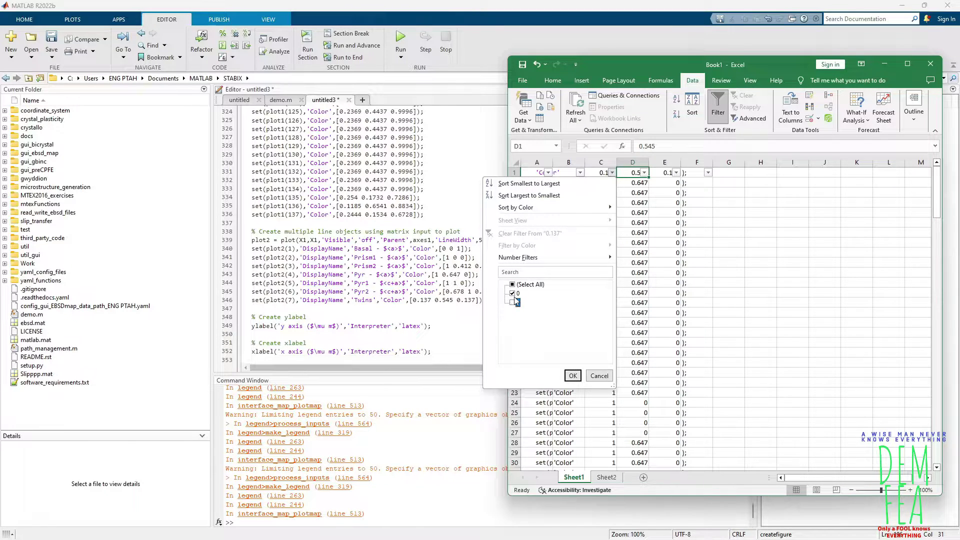
{"action": "left_click", "coordinate": [513, 285]}
{"action": "left_click", "coordinate": [513, 293]}
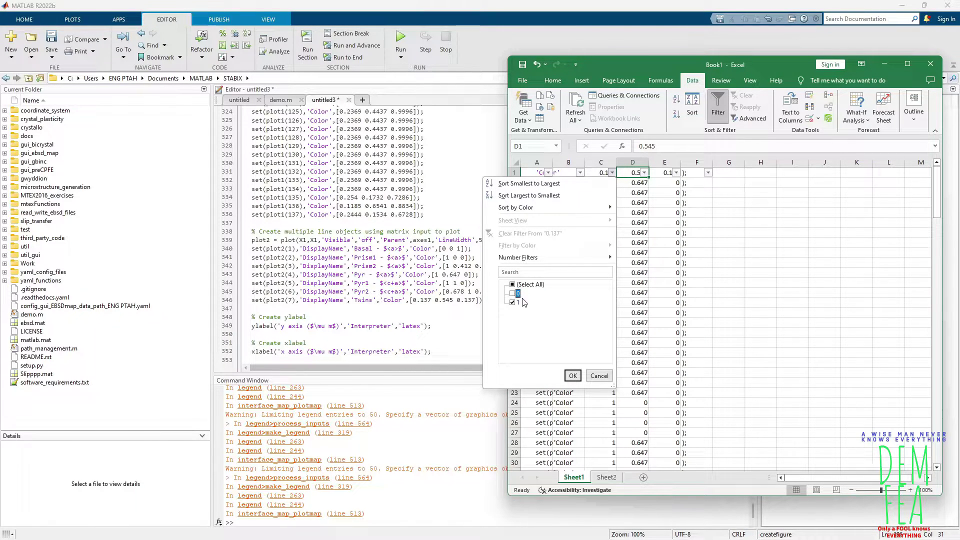
{"action": "left_click", "coordinate": [573, 375]}
Filter column D to show only 0.647 and select its filtered values from the first data row down to count them.
{"action": "left_click", "coordinate": [645, 172]}
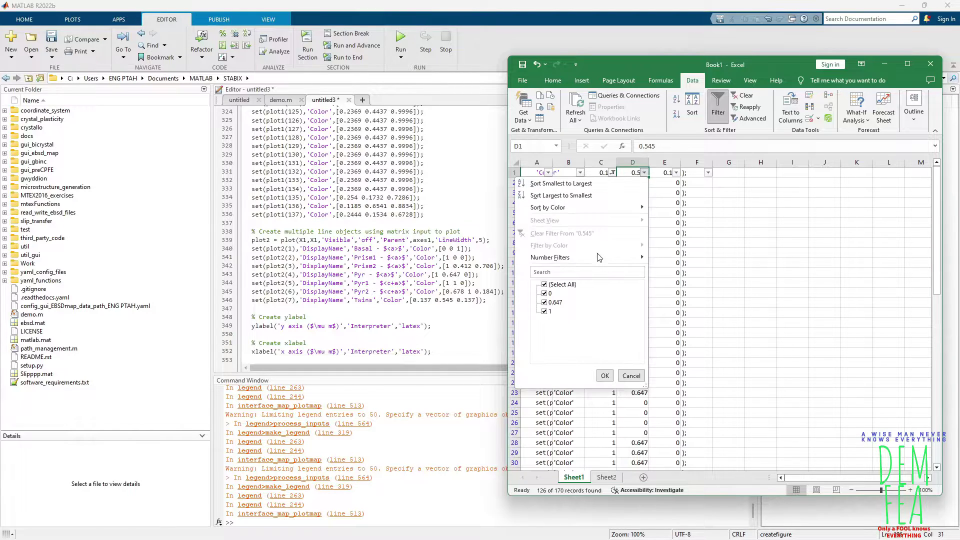
{"action": "left_click", "coordinate": [544, 284]}
{"action": "left_click", "coordinate": [545, 302]}
{"action": "left_click", "coordinate": [606, 376]}
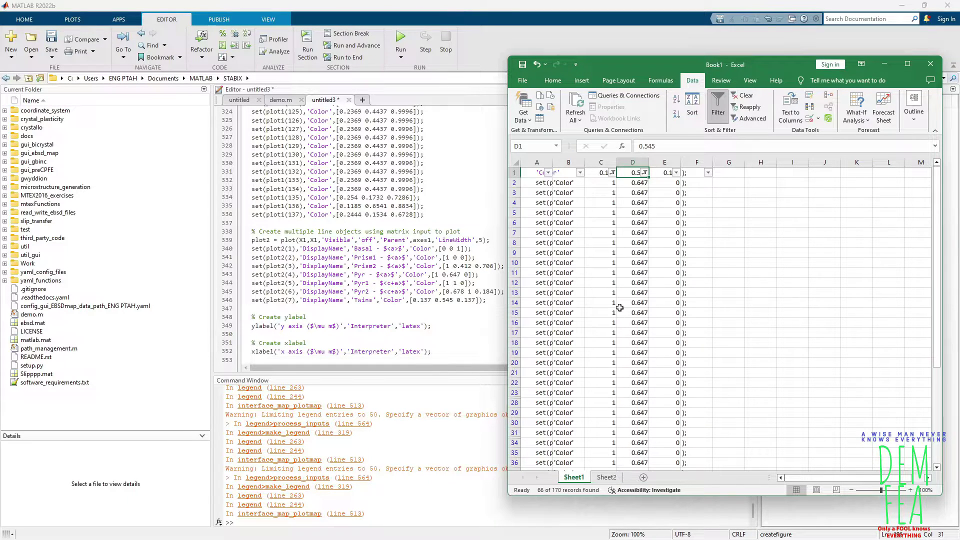
{"action": "left_click", "coordinate": [648, 184]}
{"action": "key", "text": "ctrl+shift+Down"}
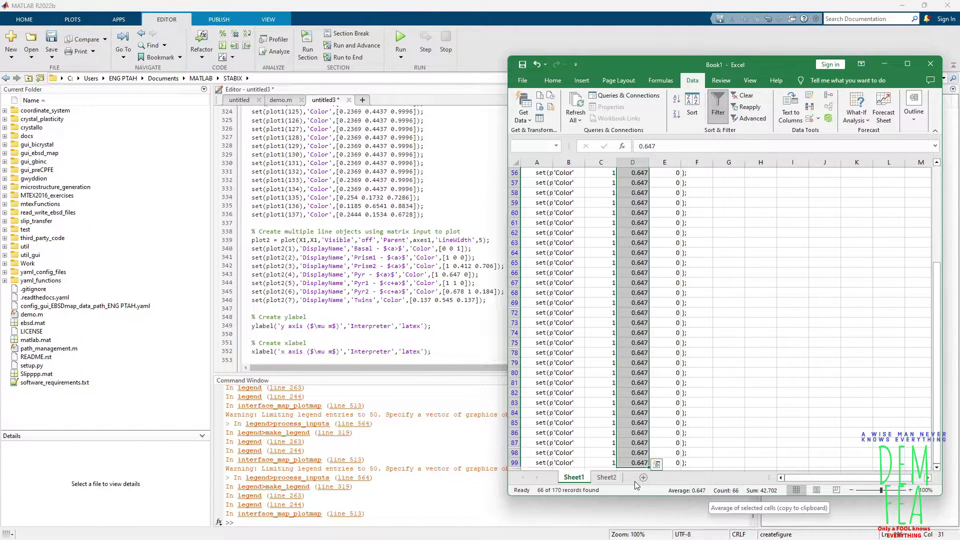
Add a Pyr row on Sheet2 with the label Pyr in A5 and the count 66 in B5.
{"action": "left_click", "coordinate": [607, 477]}
{"action": "left_click", "coordinate": [539, 214]}
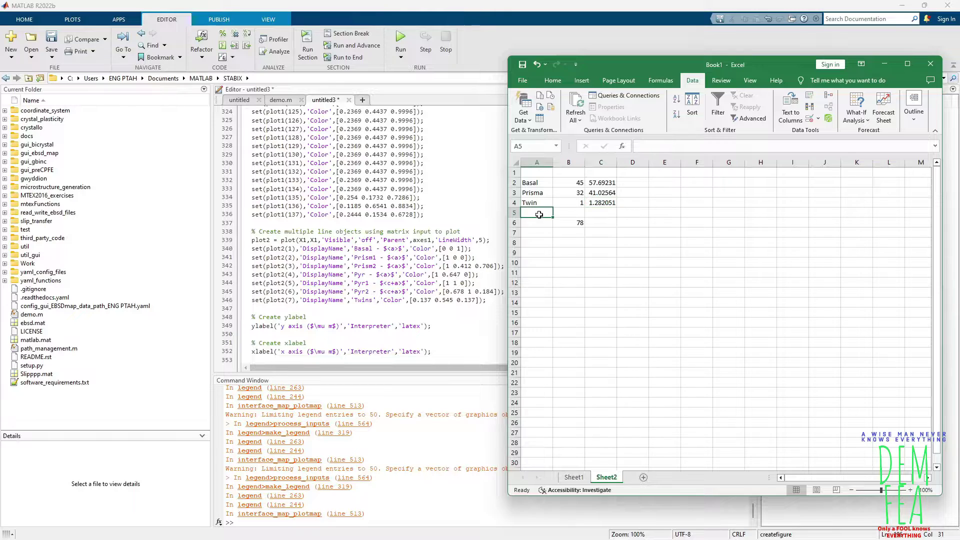
{"action": "type", "text": "Pyr"}
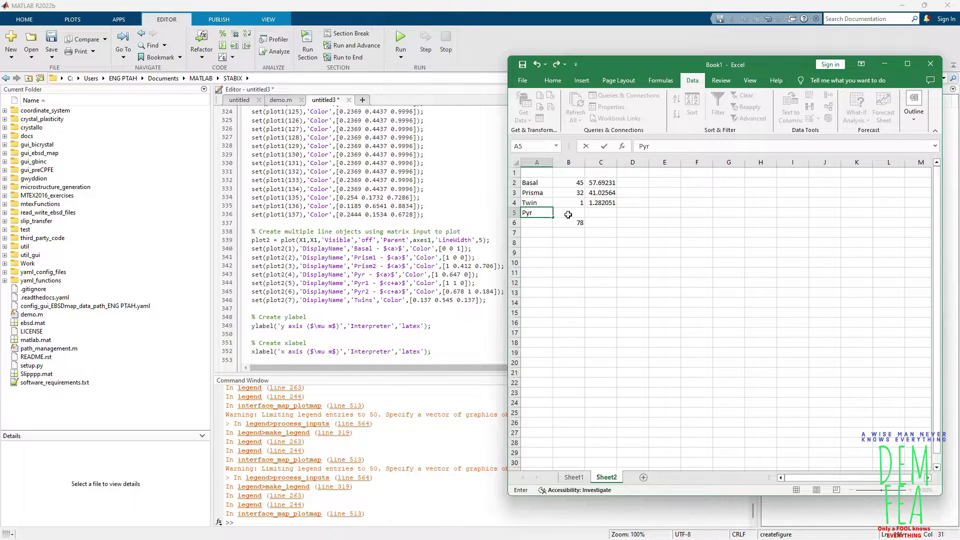
{"action": "left_click", "coordinate": [568, 214]}
{"action": "type", "text": "66"}
Fill the percentage formula from C4 down to C5 for the Pyr row and select C5.
{"action": "left_click", "coordinate": [601, 212]}
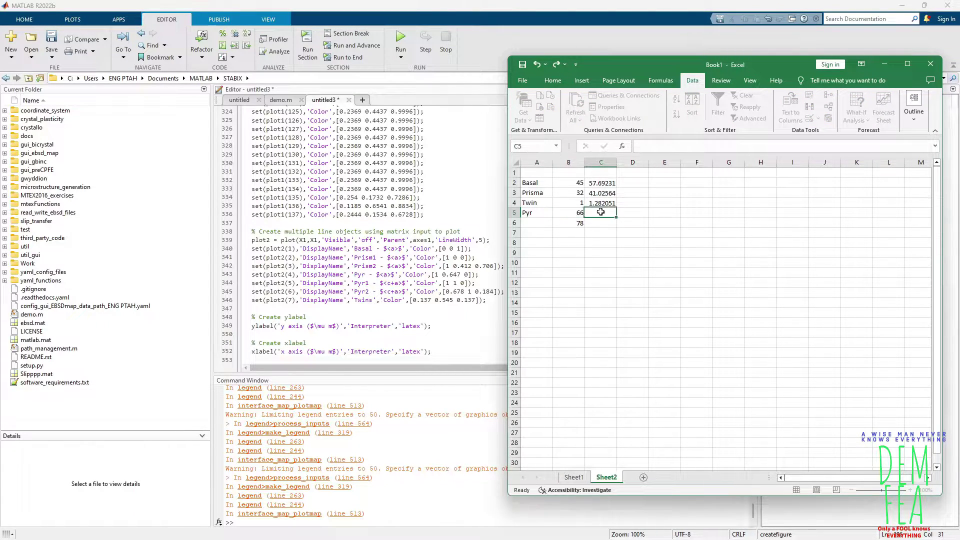
{"action": "left_click", "coordinate": [601, 202]}
{"action": "left_click_drag", "start_coordinate": [617, 207], "coordinate": [619, 215]}
{"action": "left_click", "coordinate": [601, 213]}
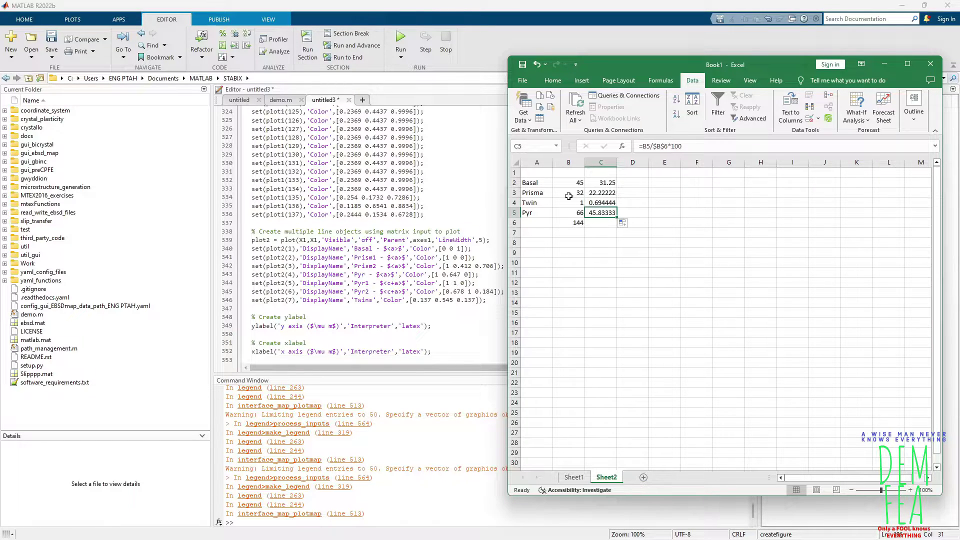
Insert a 2-D clustered column chart of the slip system names, counts and percentages in A2:C5.
{"action": "left_click_drag", "start_coordinate": [532, 181], "coordinate": [603, 212]}
{"action": "left_click", "coordinate": [582, 80]}
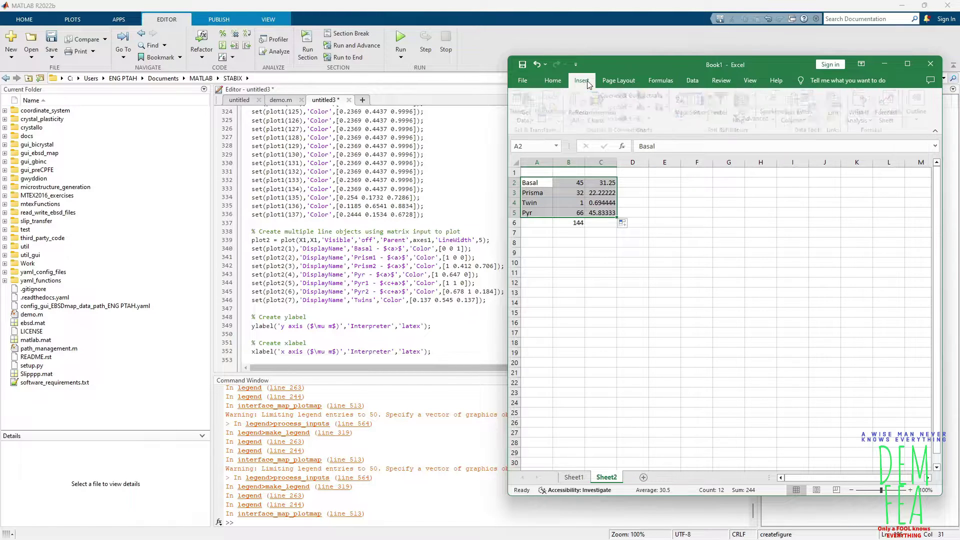
{"action": "left_click", "coordinate": [630, 97]}
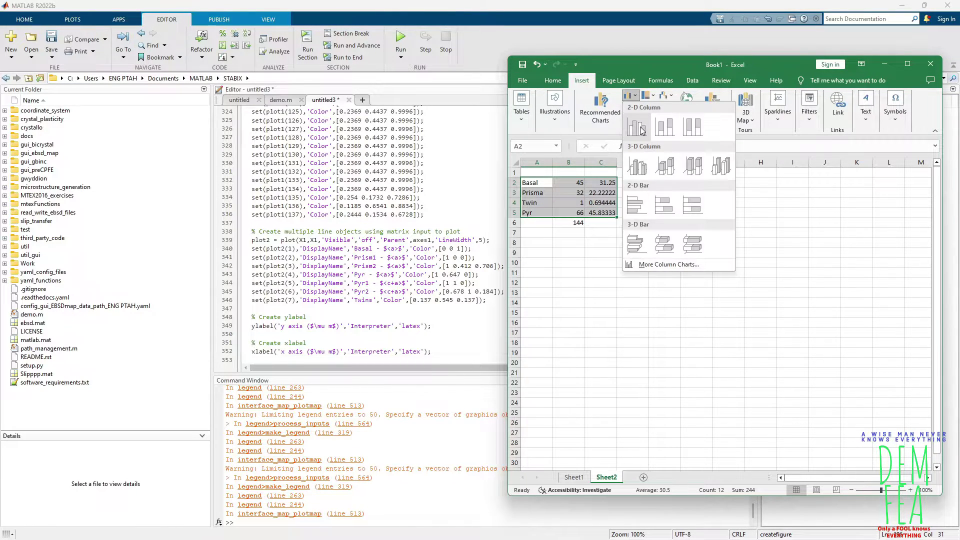
{"action": "left_click", "coordinate": [641, 124]}
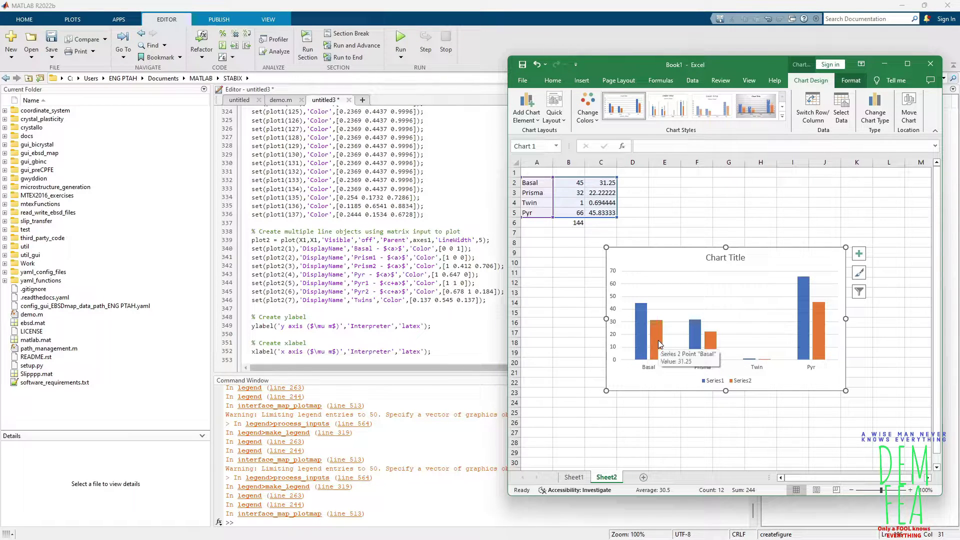
{"action": "mouse_move", "coordinate": [711, 348]}
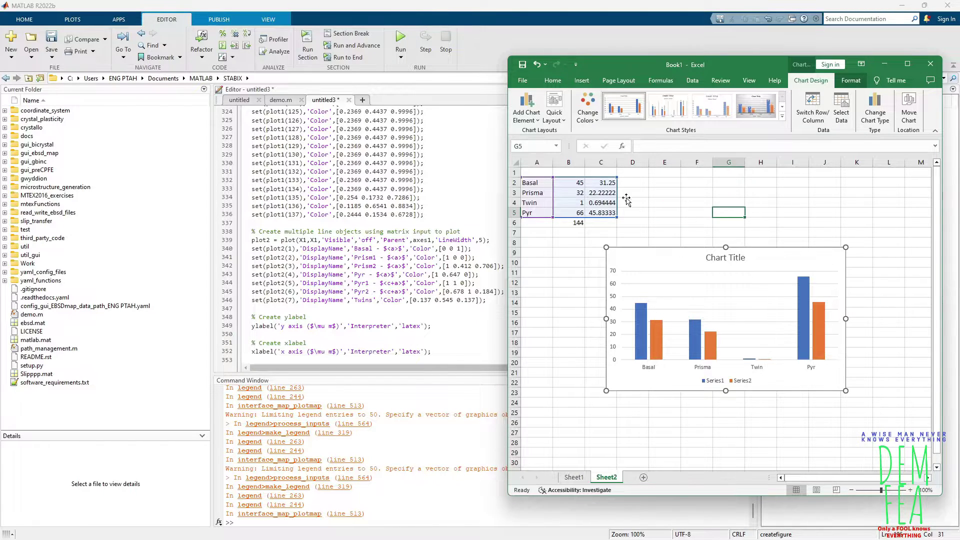
Insert a second 2-D clustered column chart using only the names in A2:A5 and the percentages in C2:C5.
{"action": "left_click", "coordinate": [537, 183]}
{"action": "left_click_drag", "start_coordinate": [539, 185], "coordinate": [539, 210]}
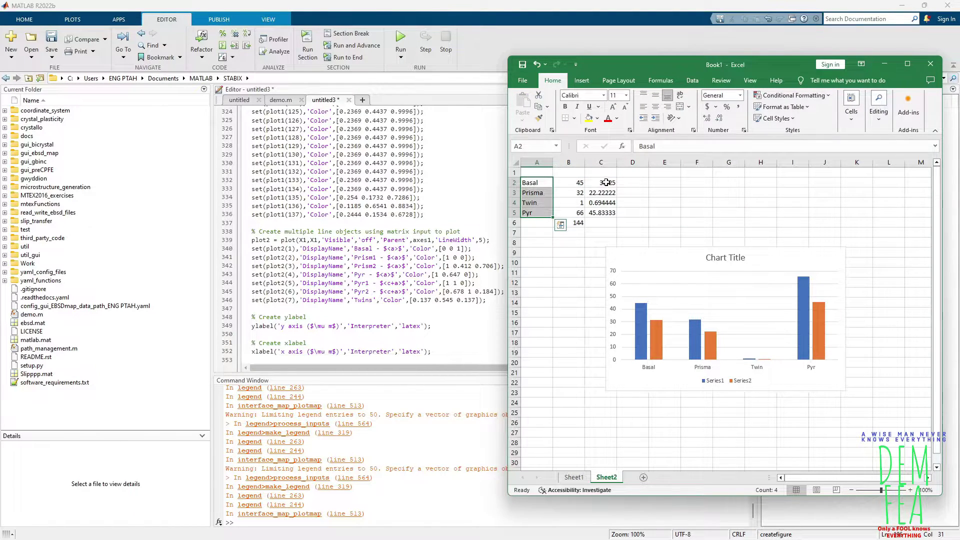
{"action": "left_click_drag", "start_coordinate": [607, 183], "coordinate": [607, 213], "text": "ctrl"}
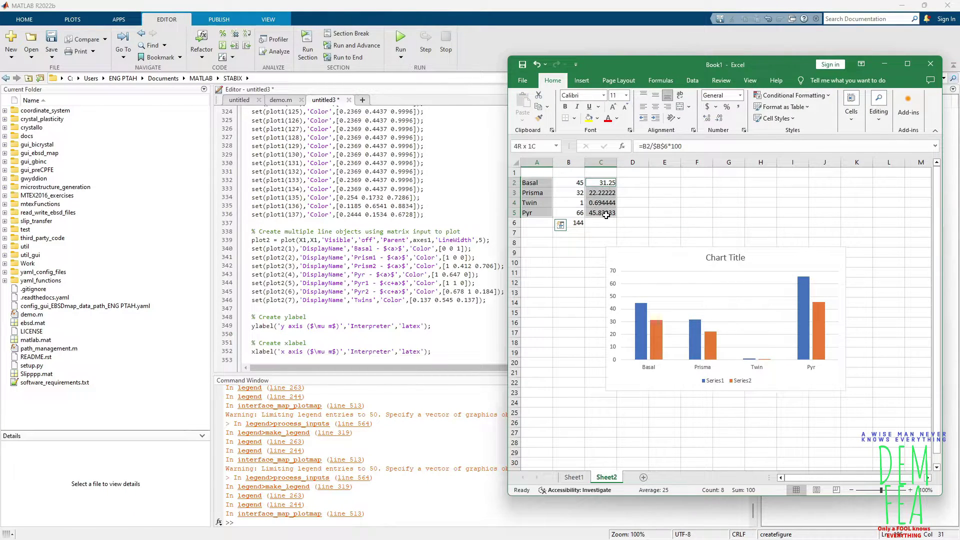
{"action": "left_click", "coordinate": [583, 86]}
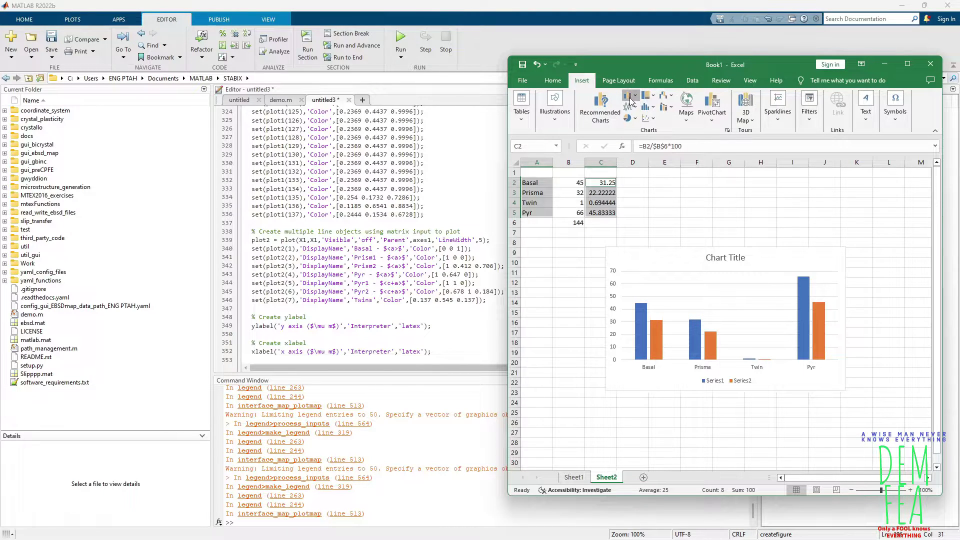
{"action": "left_click", "coordinate": [631, 96]}
{"action": "left_click", "coordinate": [638, 127]}
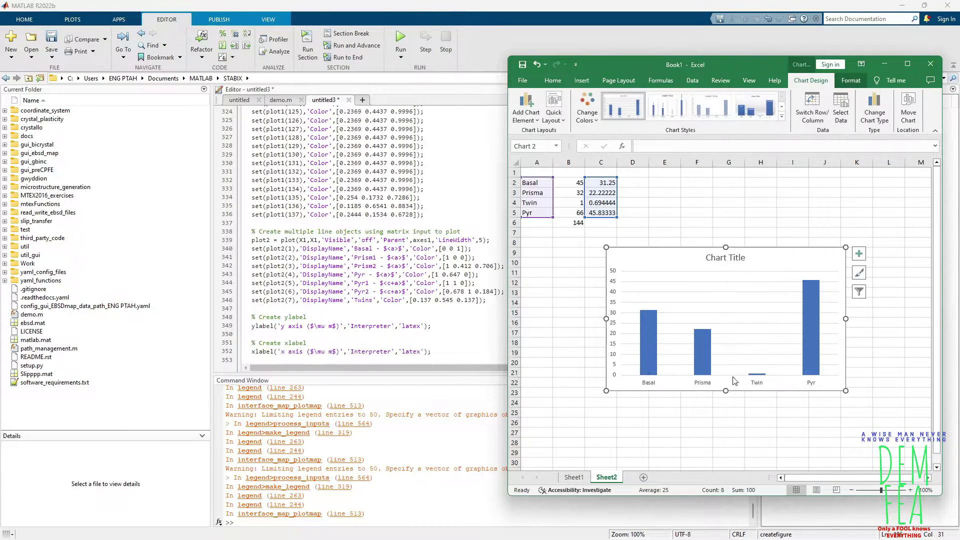